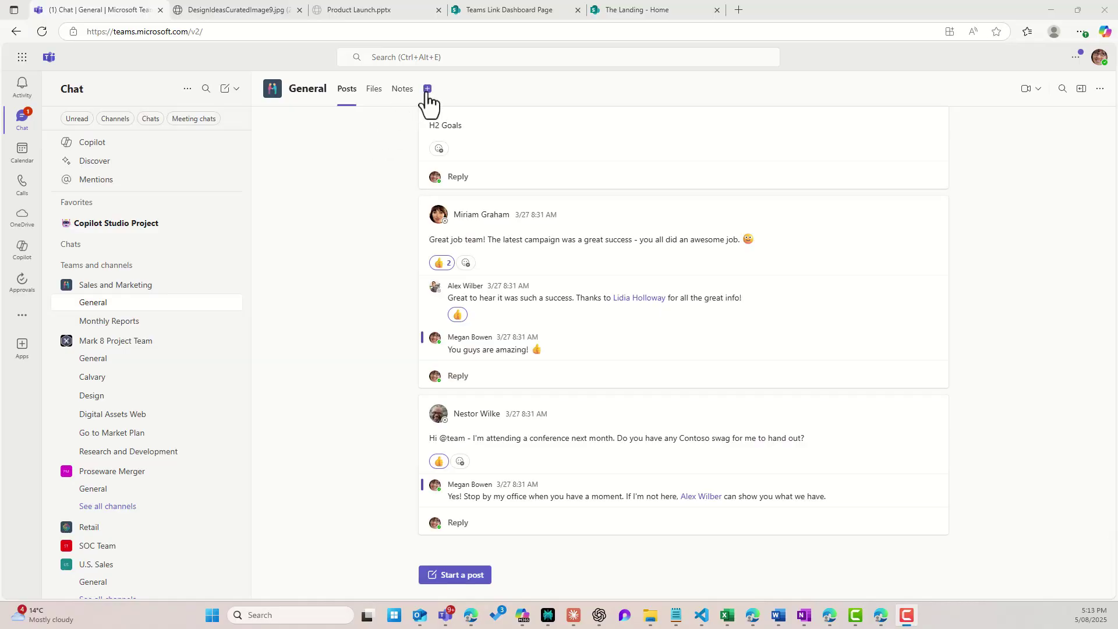
Add the Teams Link Dashboard Page from SharePoint Pages as a General channel tab, without posting
left_click(428, 88)
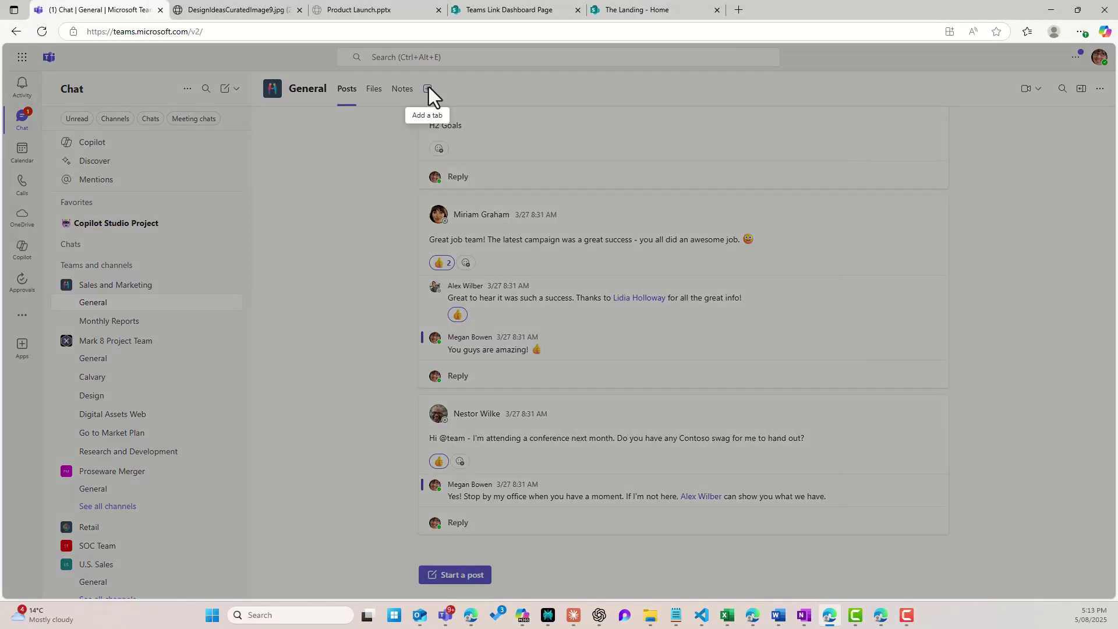
left_click(348, 207)
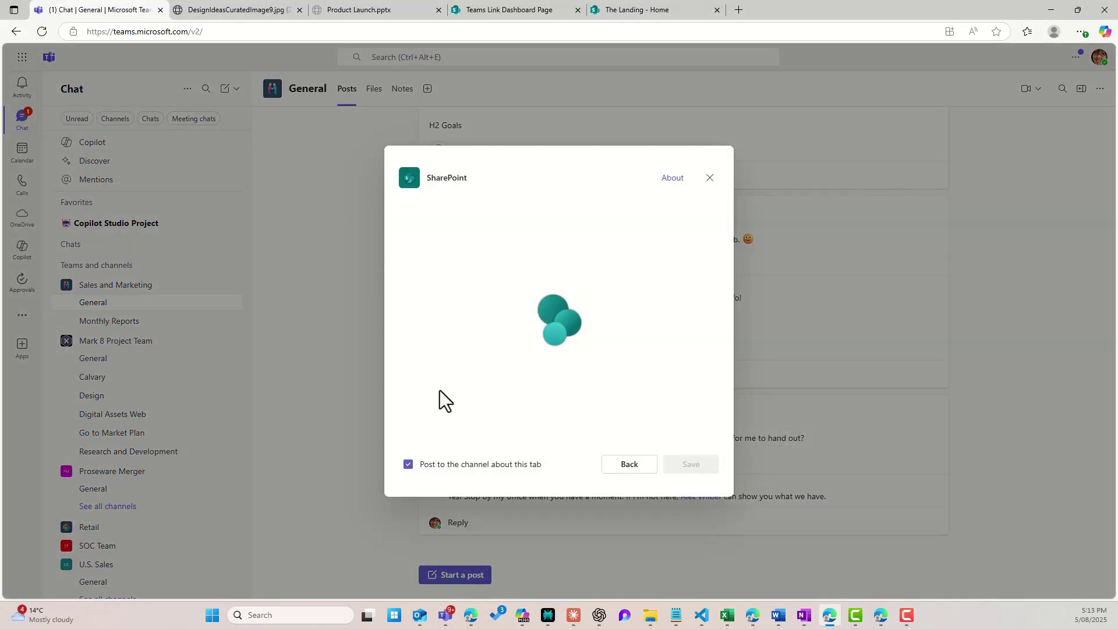
left_click(410, 466)
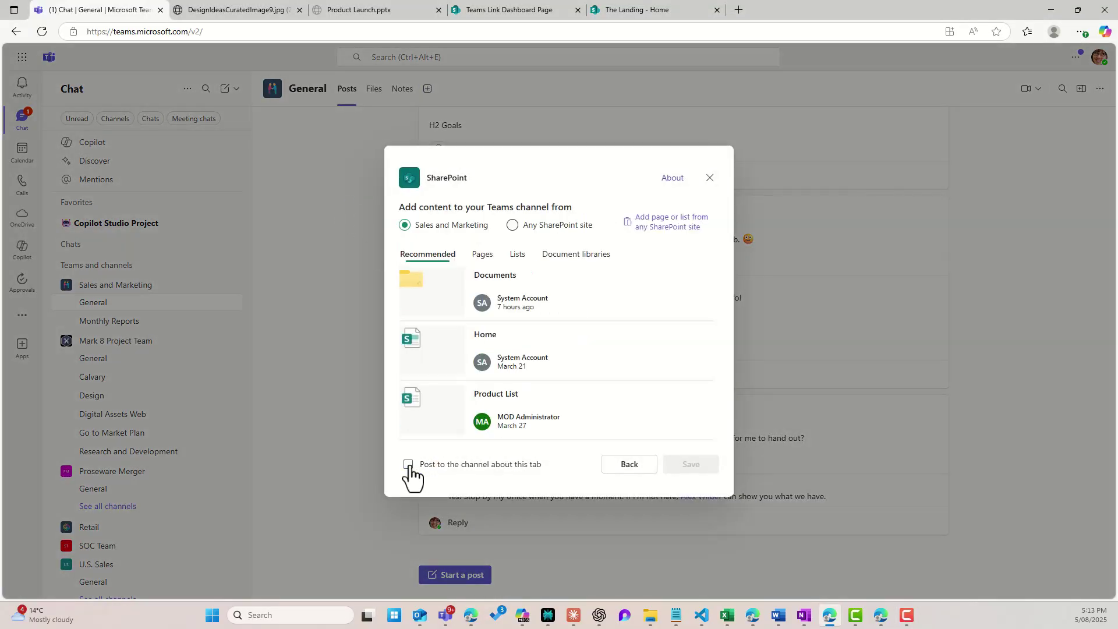
left_click(484, 254)
left_click(493, 418)
left_click(697, 463)
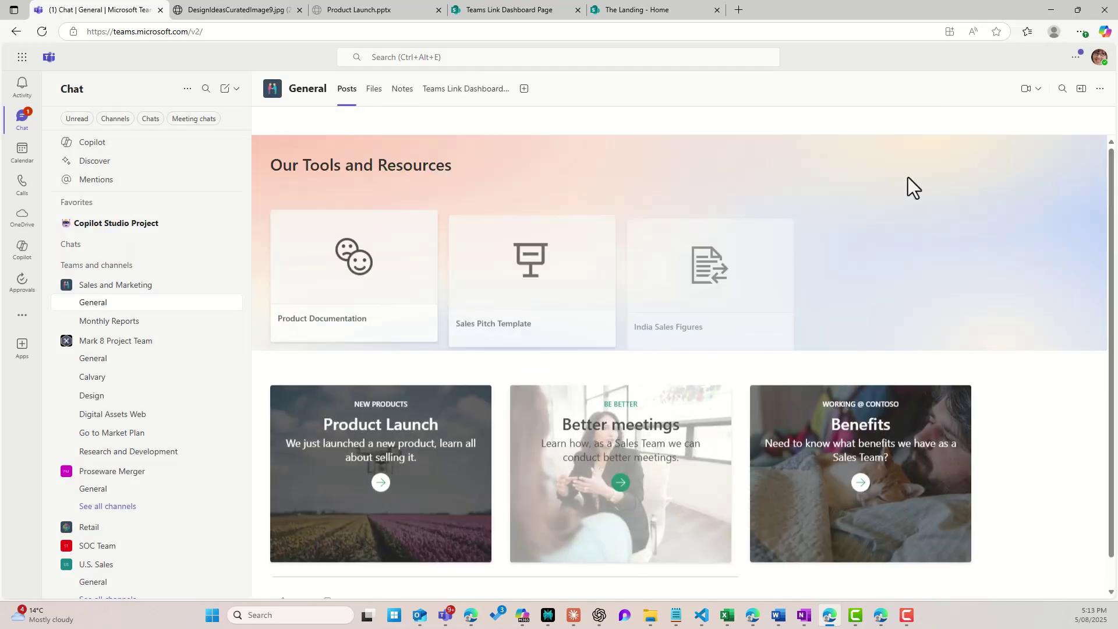
Add DG-2000 Pitch, DG-1000 Overview, Cross Cultural Marketing and Branding Elements links, then republish
left_click(1081, 120)
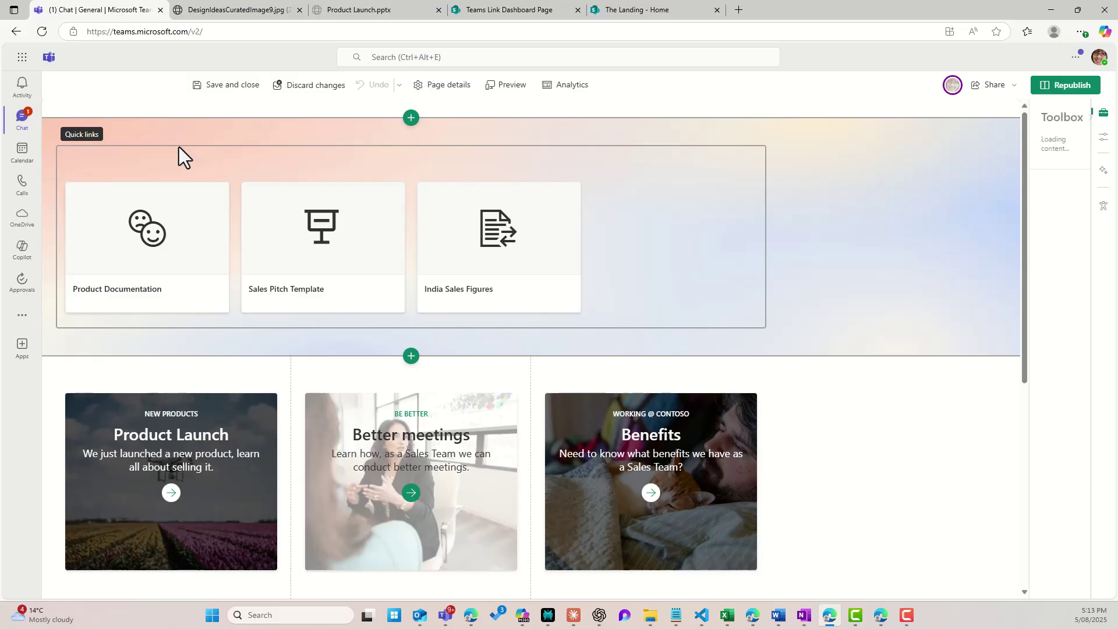
left_click(184, 178)
left_click(227, 131)
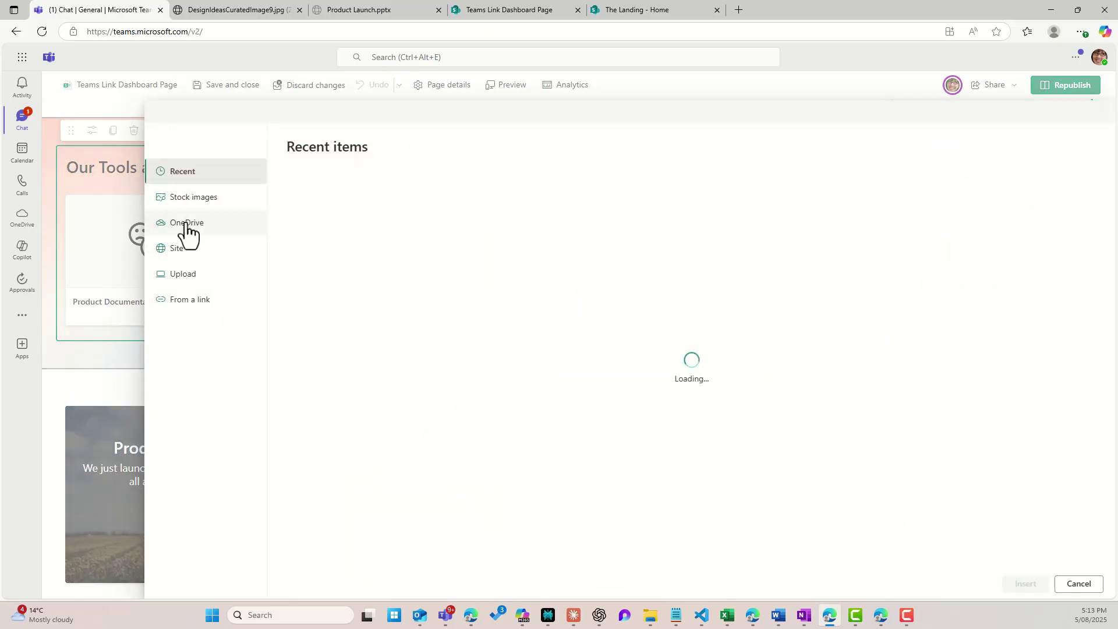
left_click(201, 246)
left_click(341, 205)
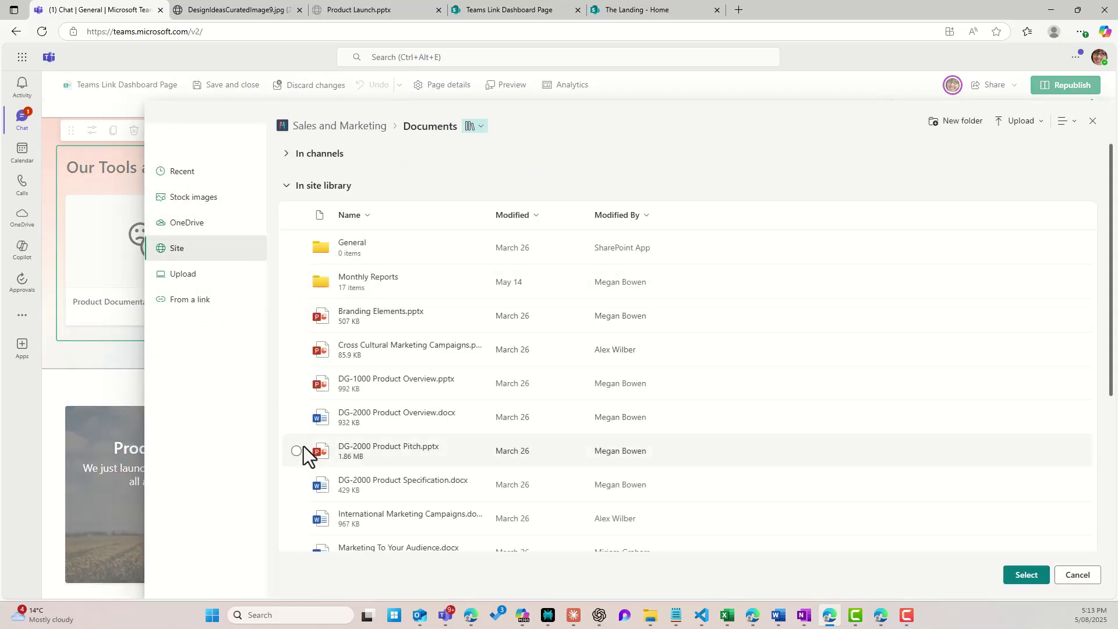
left_click(297, 450)
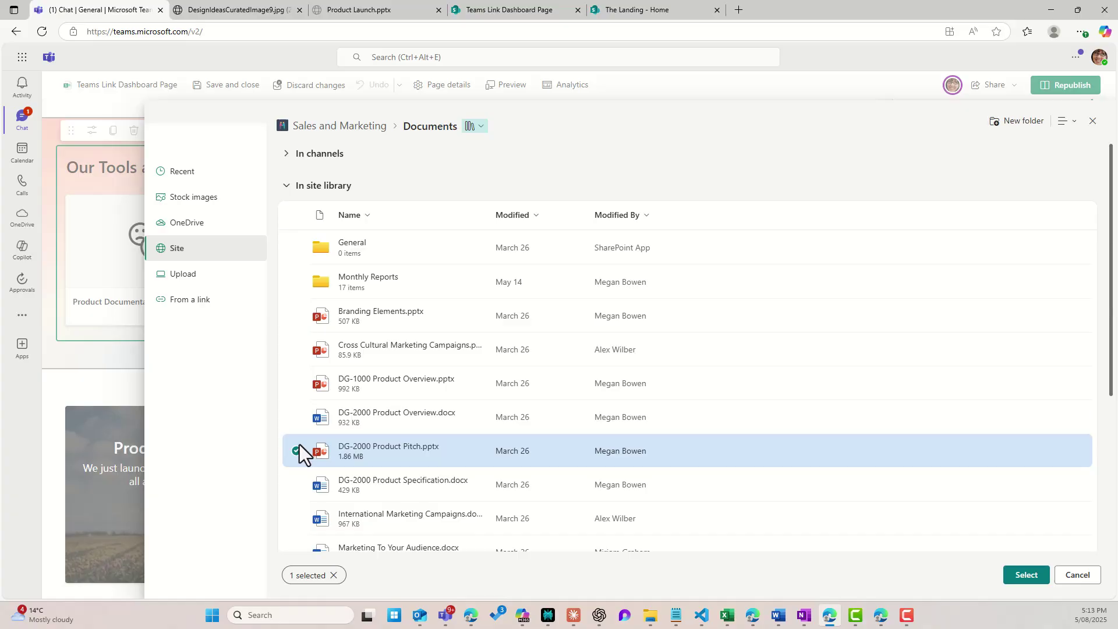
left_click(296, 383)
left_click(296, 349)
left_click(296, 315)
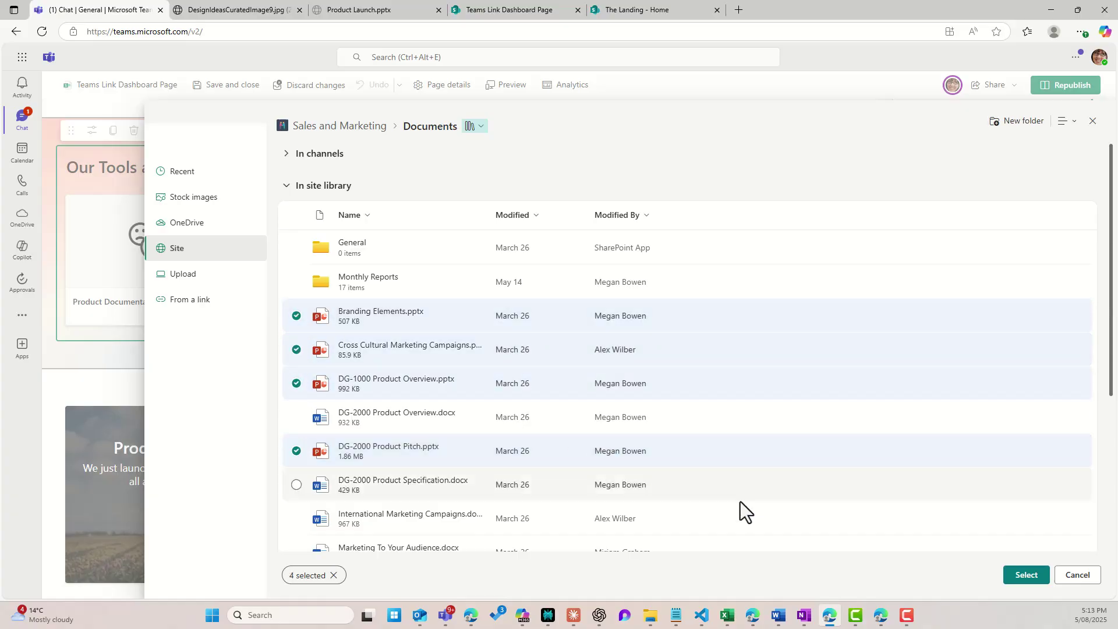
left_click(1025, 575)
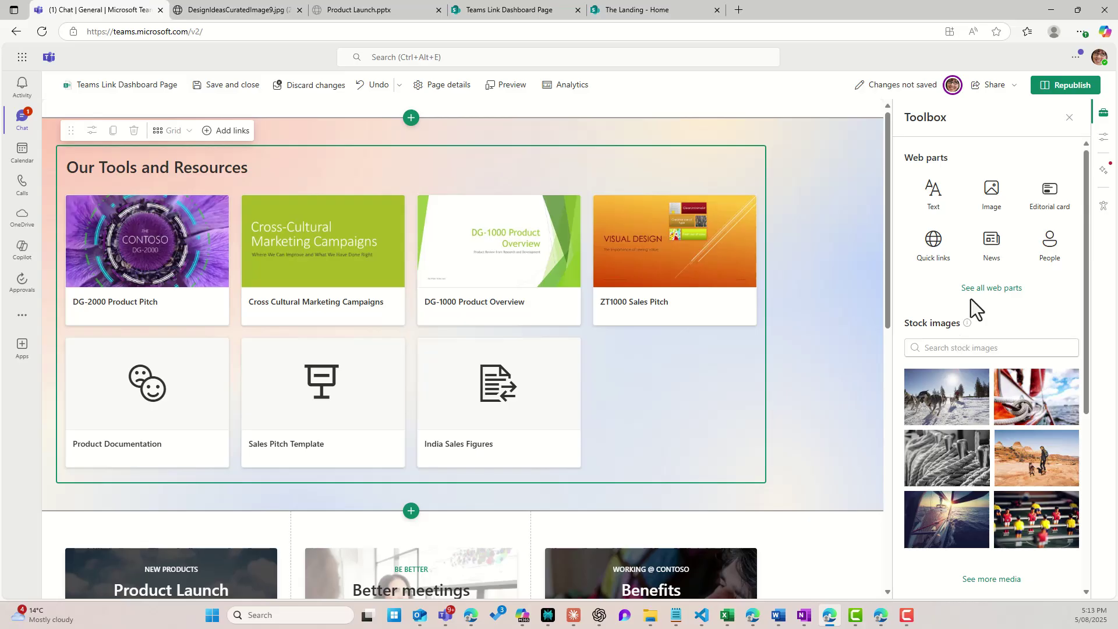
left_click(1065, 85)
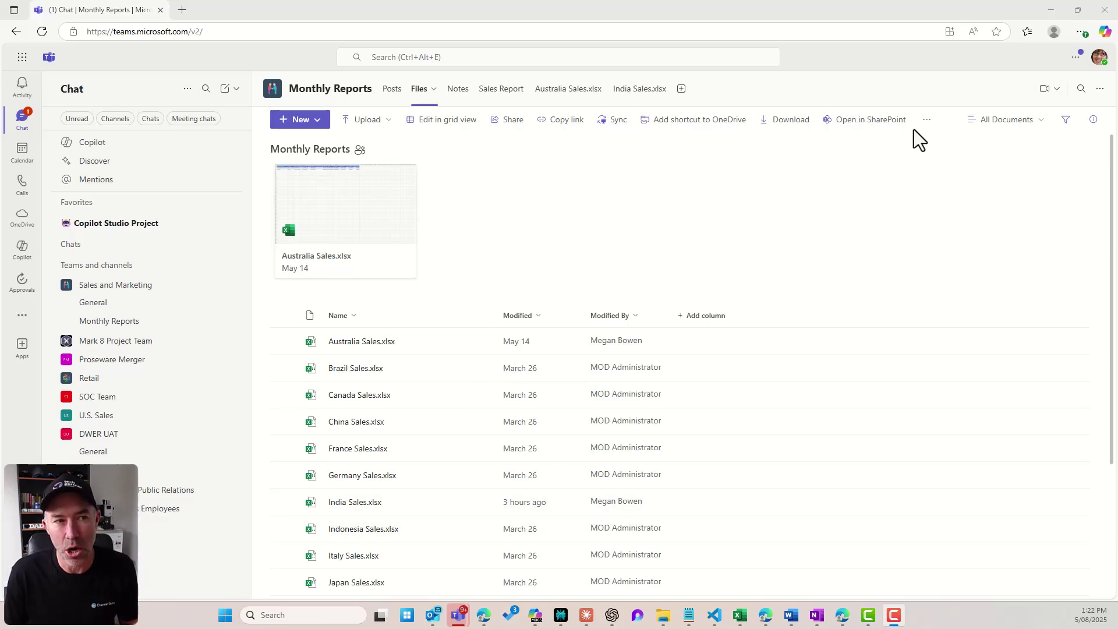
Open the Monthly Reports folder from the Teams Files tab in SharePoint
left_click(870, 120)
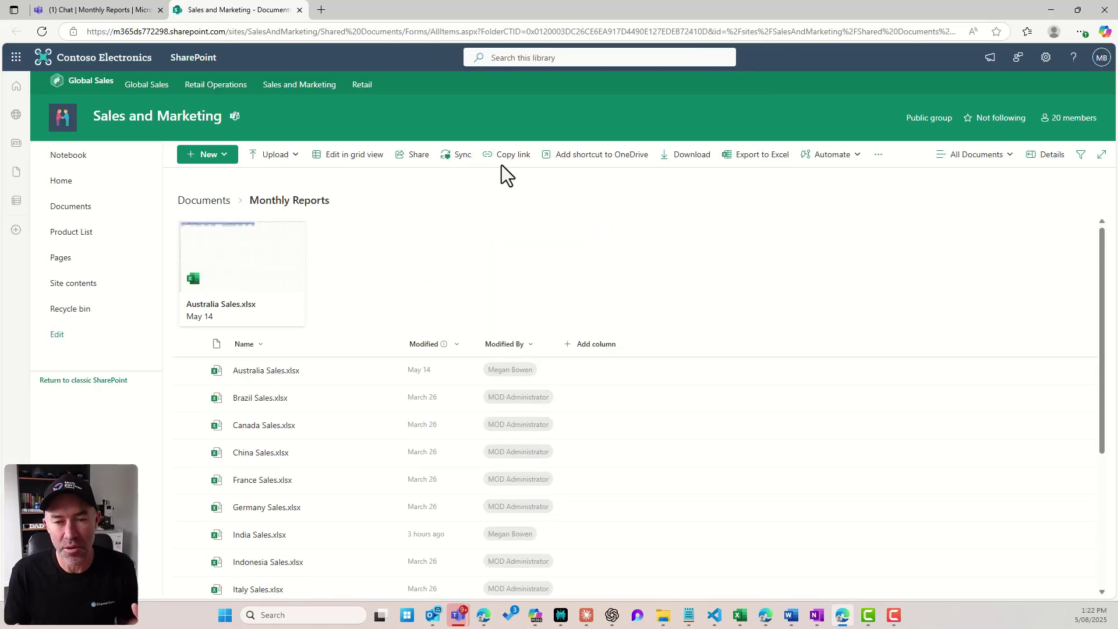
From the Sales and Marketing home page, create a new page using the Basic text template
left_click(129, 191)
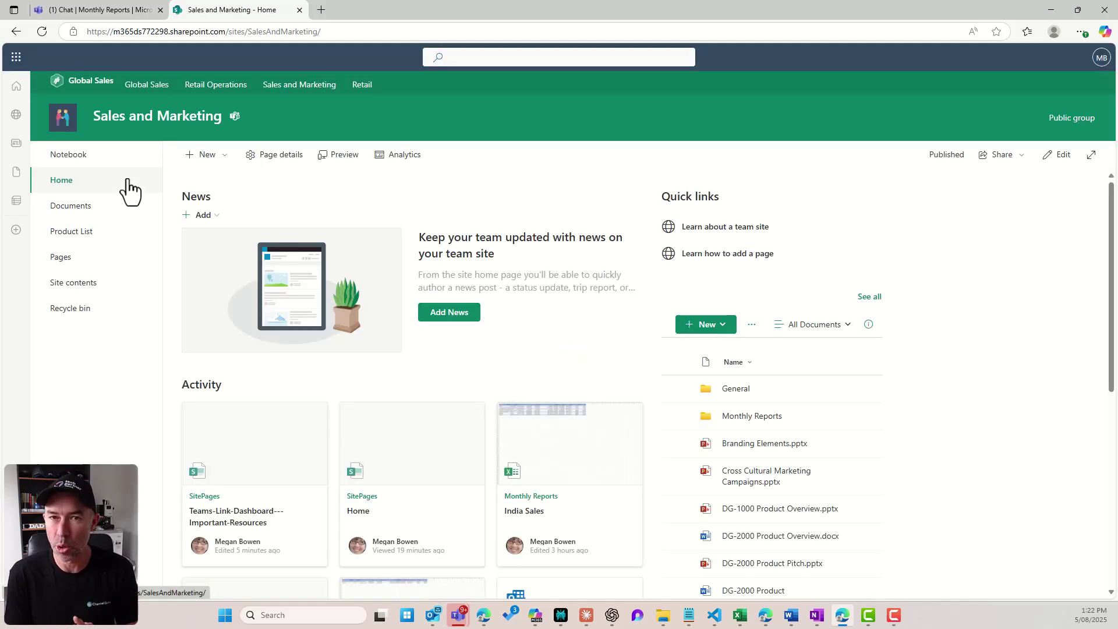
left_click(203, 156)
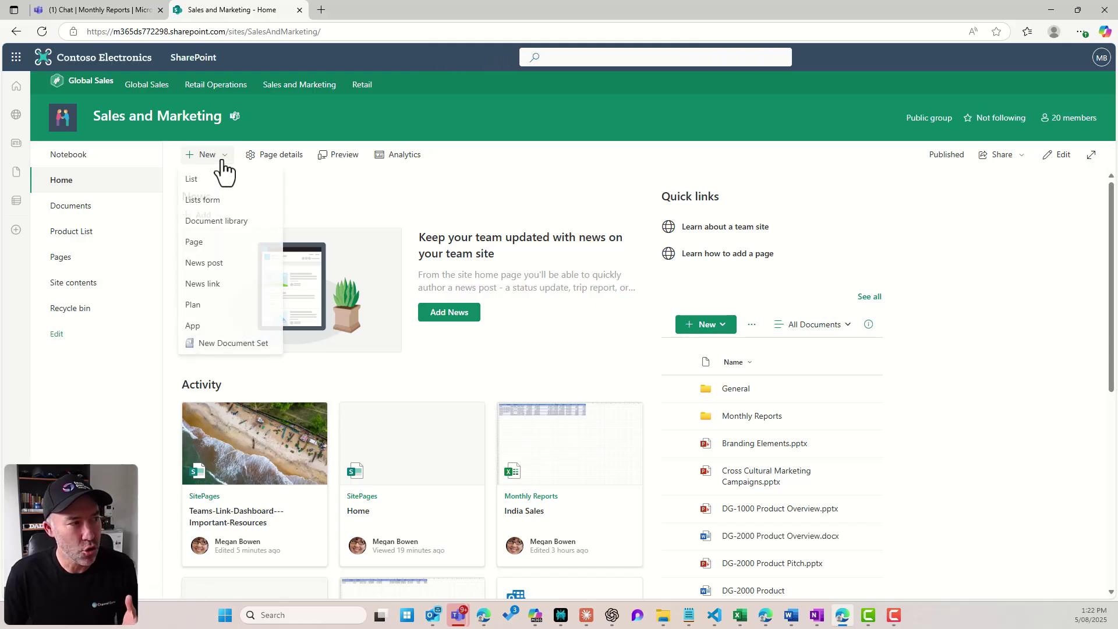
left_click(209, 248)
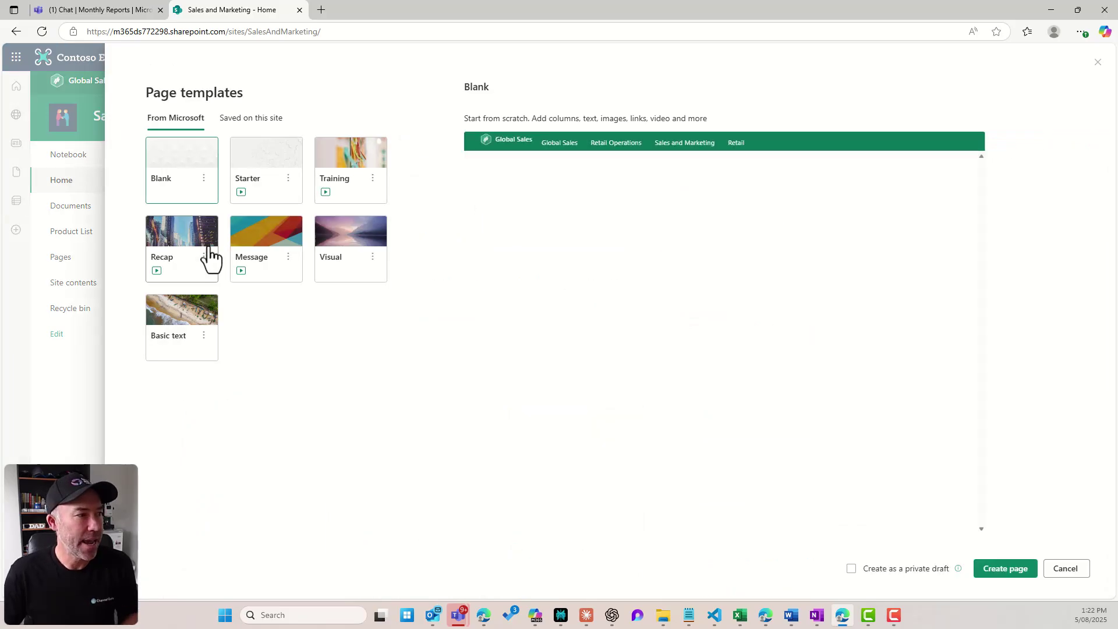
left_click(197, 329)
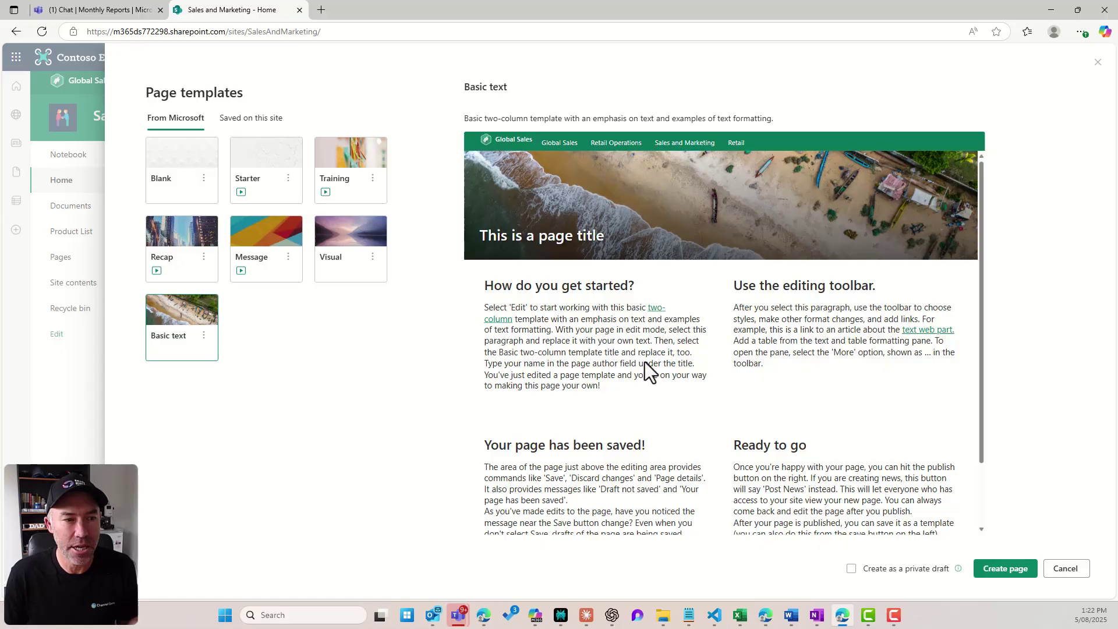
left_click(1017, 573)
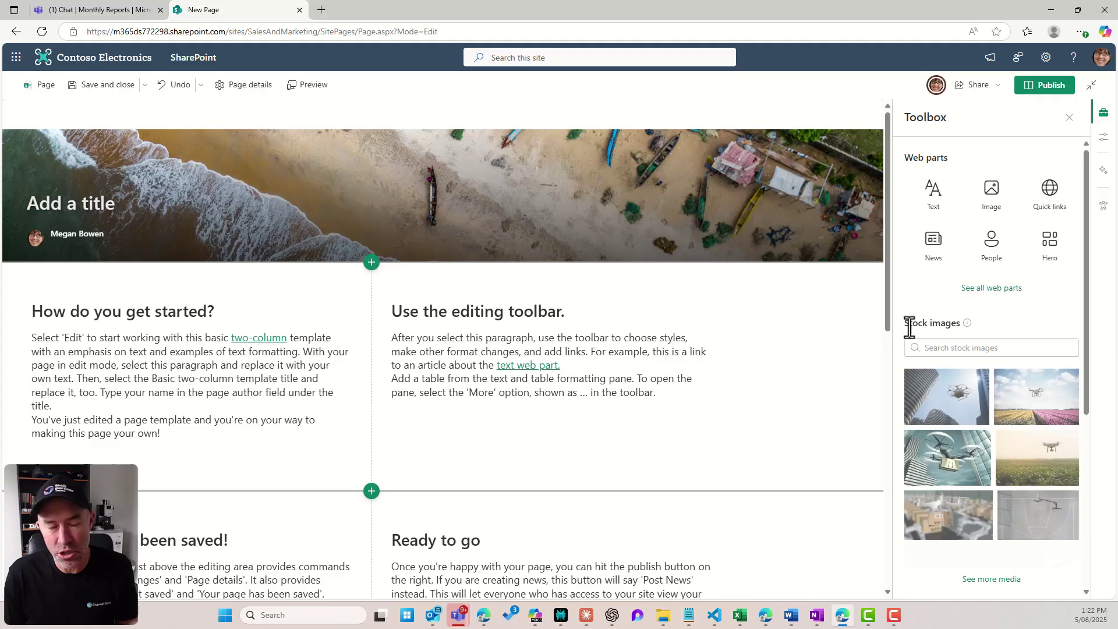
Delete both sample text sections that came with the Basic text template
left_click(268, 281)
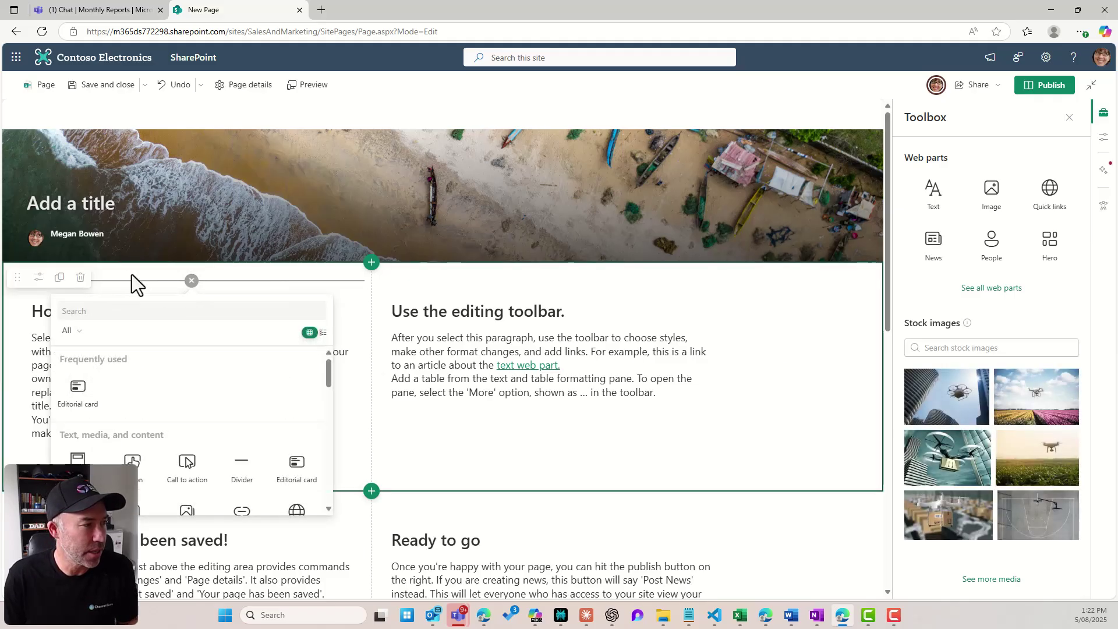
left_click(82, 278)
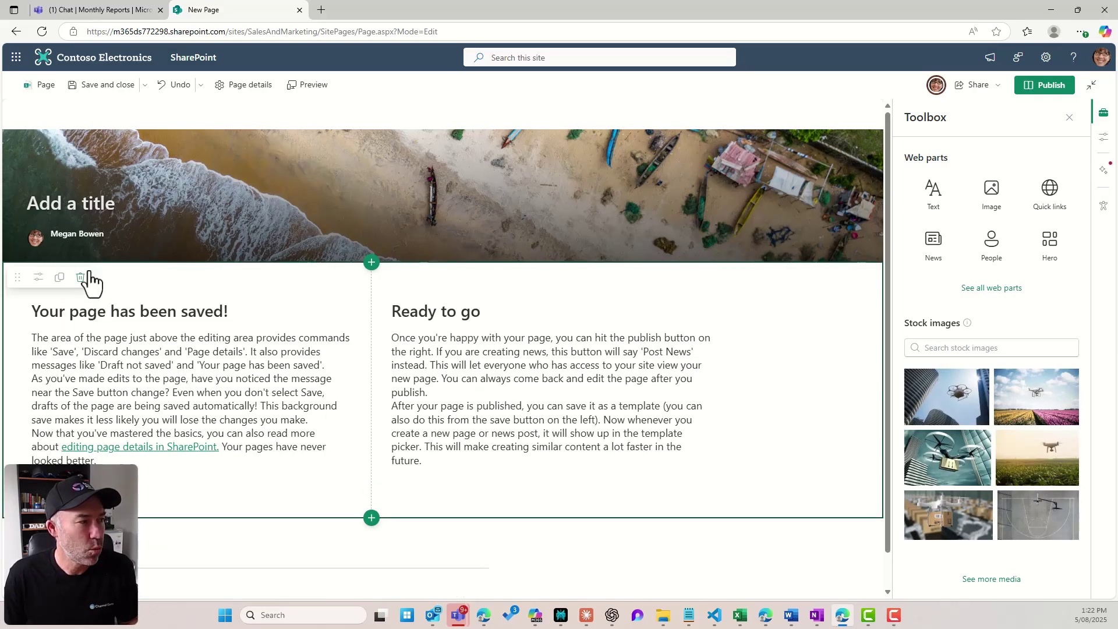
left_click(80, 278)
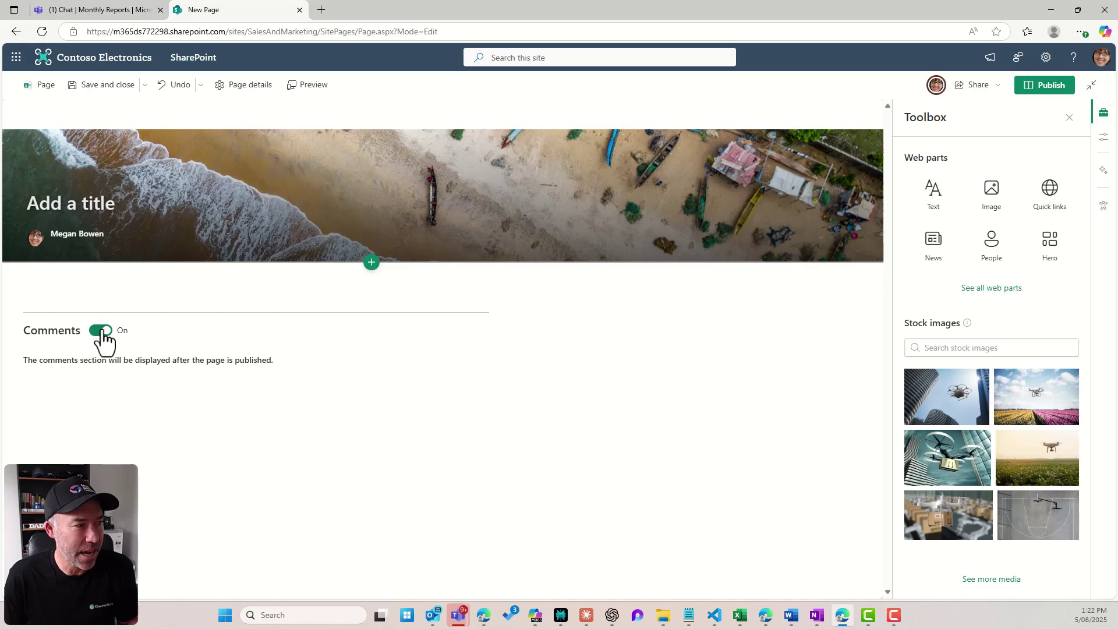
Add a three-column section with a one-column section above it
left_click(372, 262)
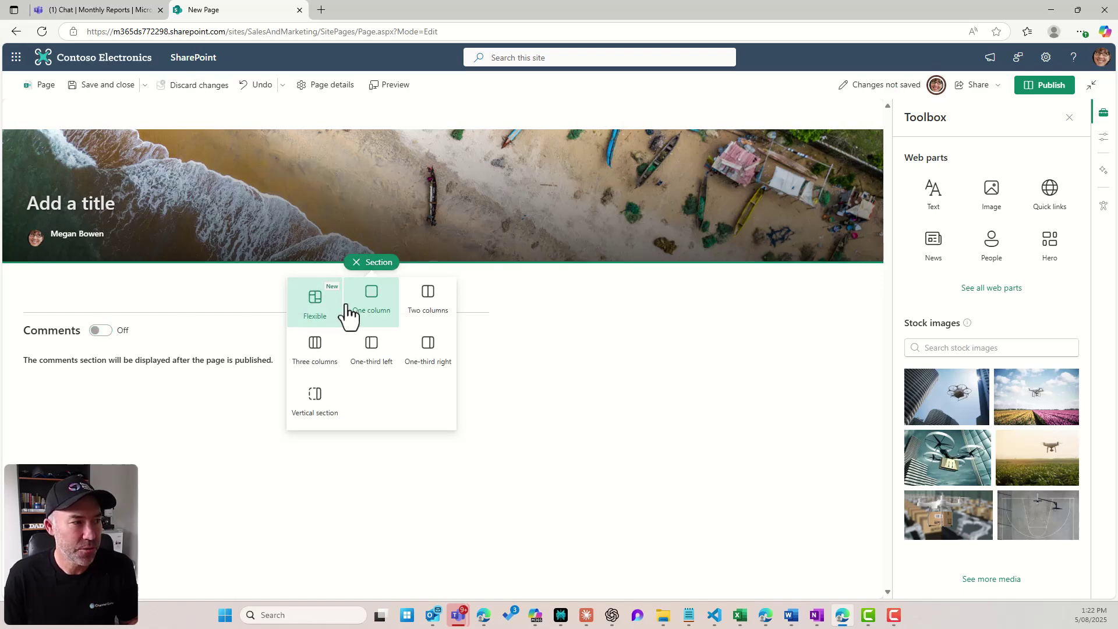
left_click(322, 353)
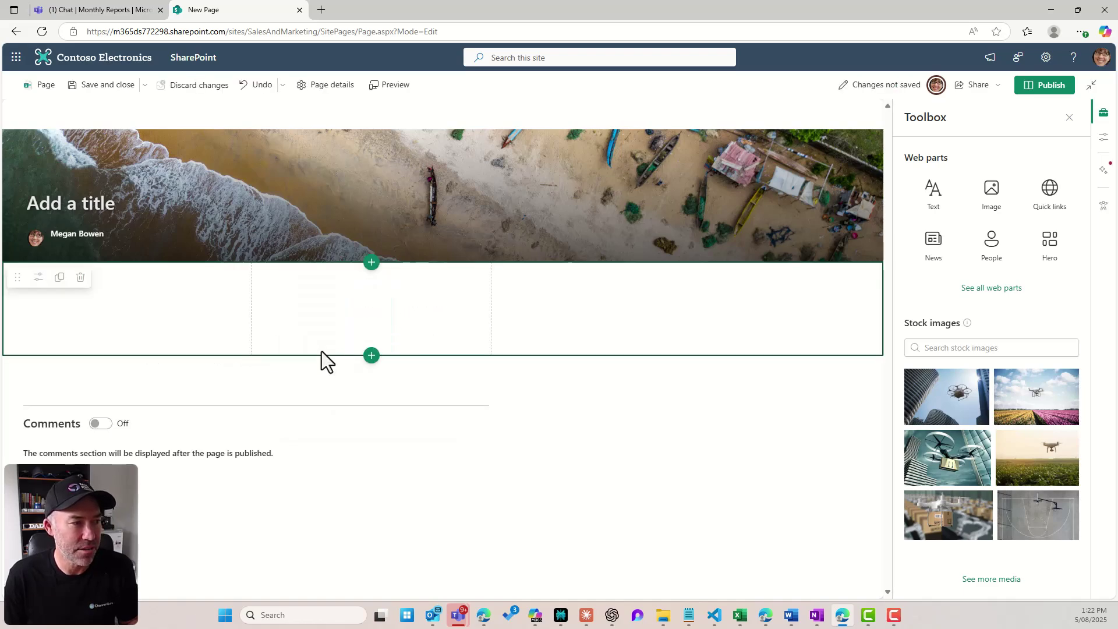
left_click(373, 263)
left_click(370, 300)
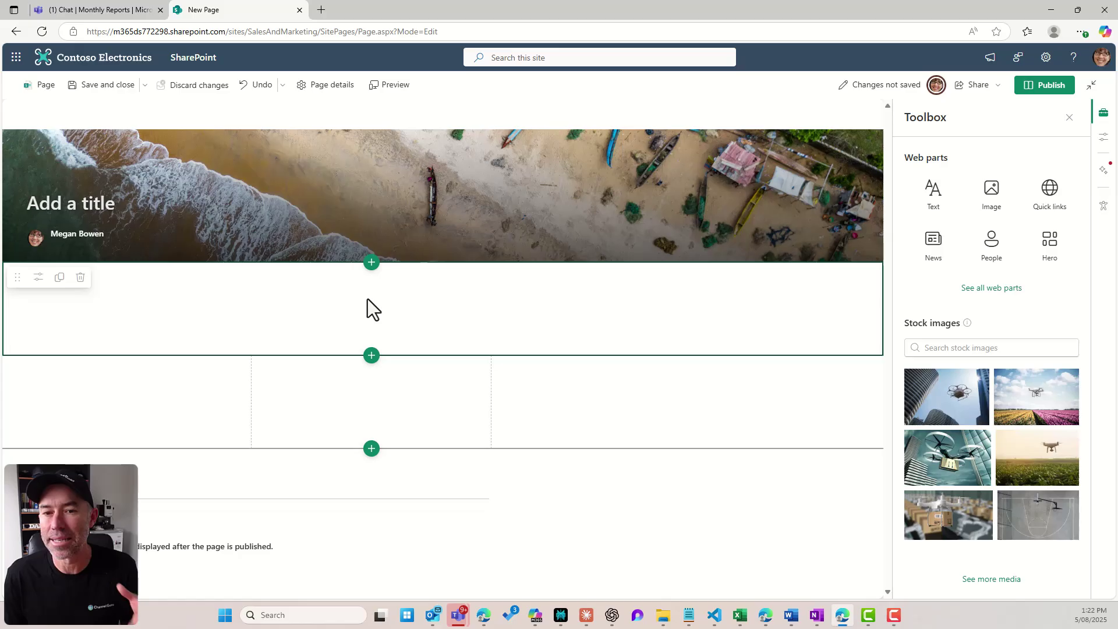
left_click(125, 292)
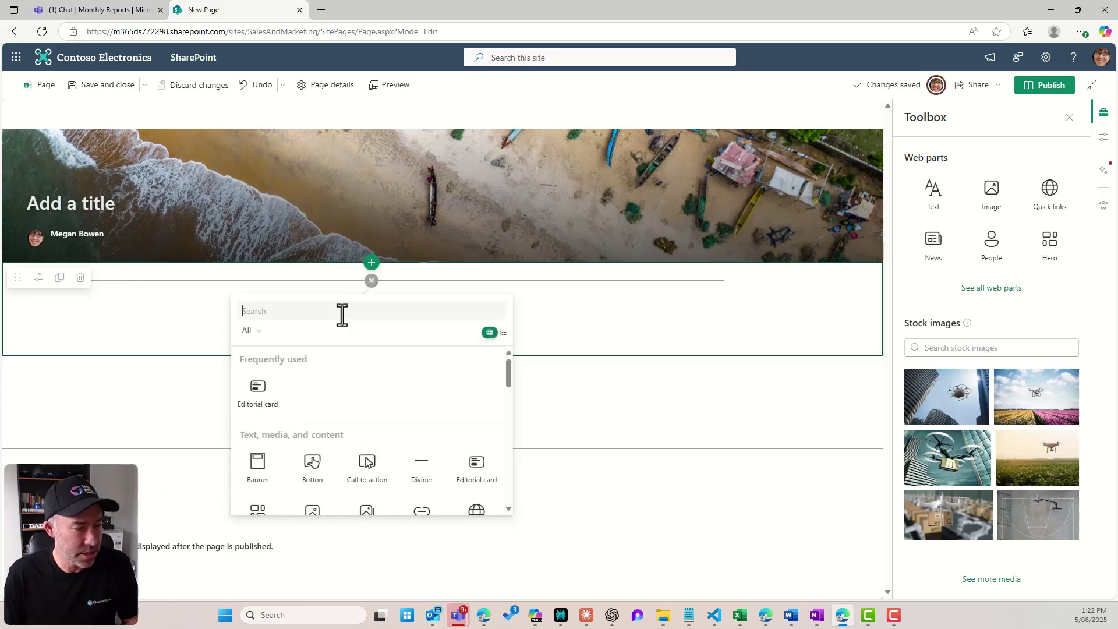
Put a Quick links web part in the top section and an editorial card in each of three columns
type("quick")
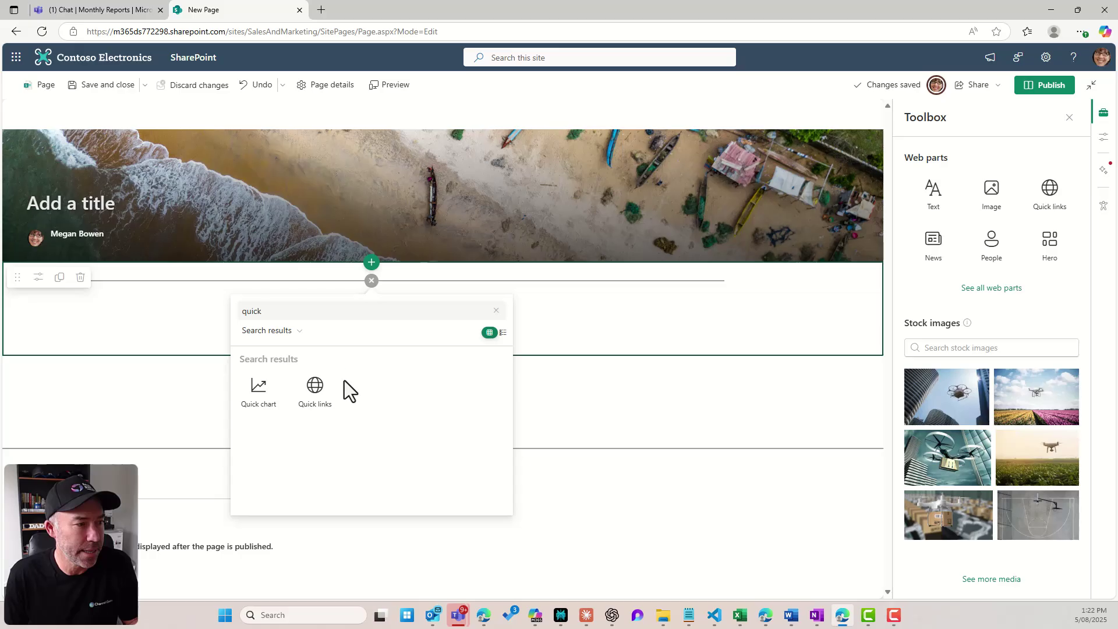
left_click(322, 396)
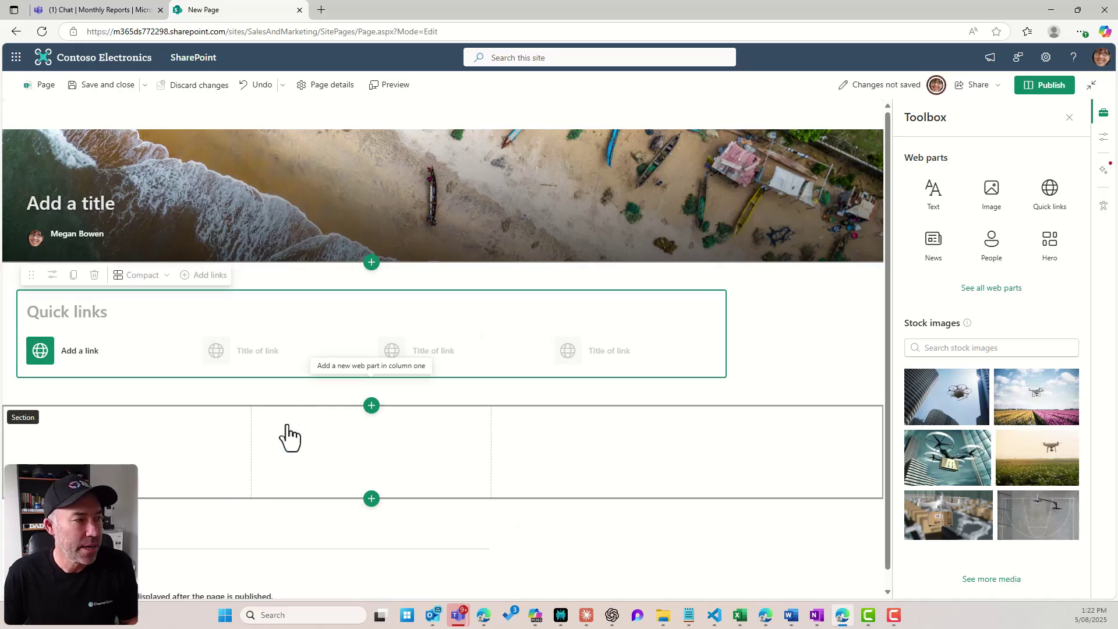
left_click(131, 423)
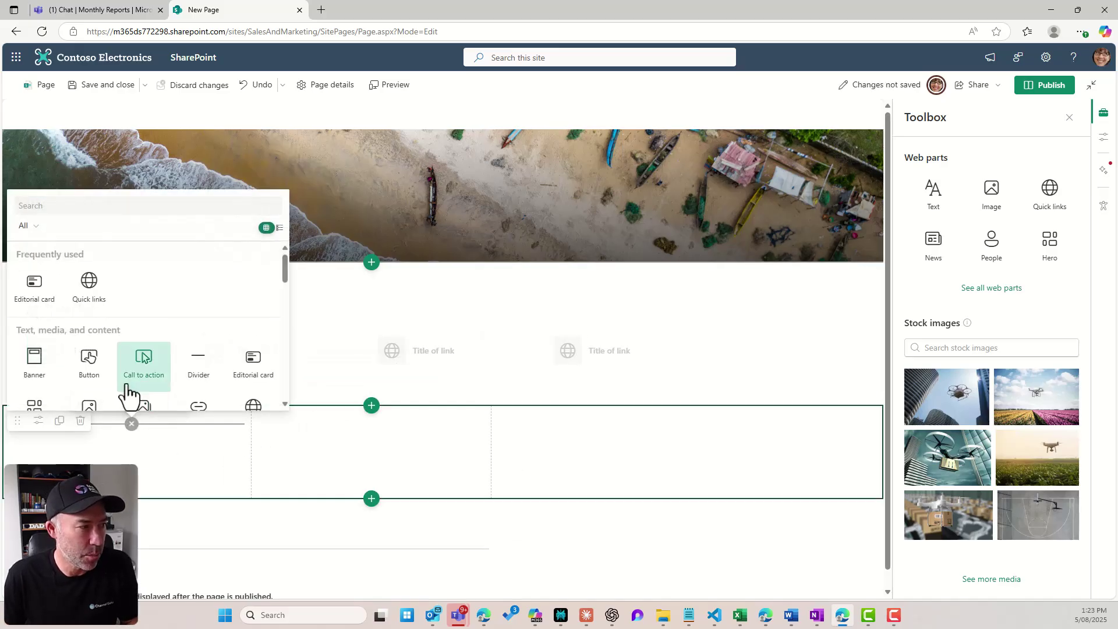
left_click(40, 289)
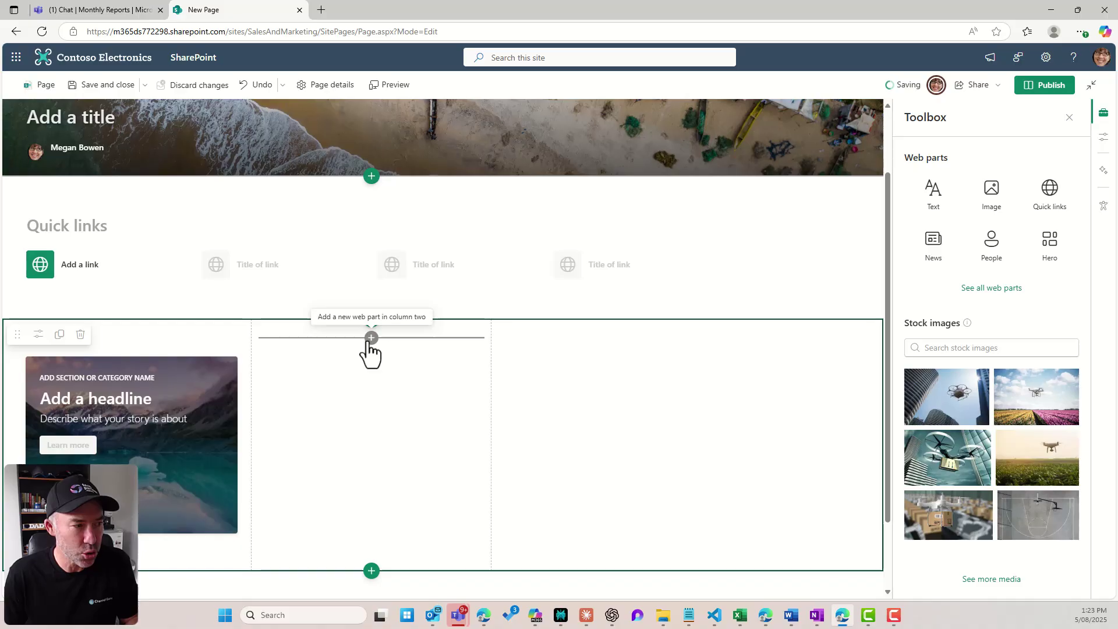
left_click(371, 337)
left_click(258, 451)
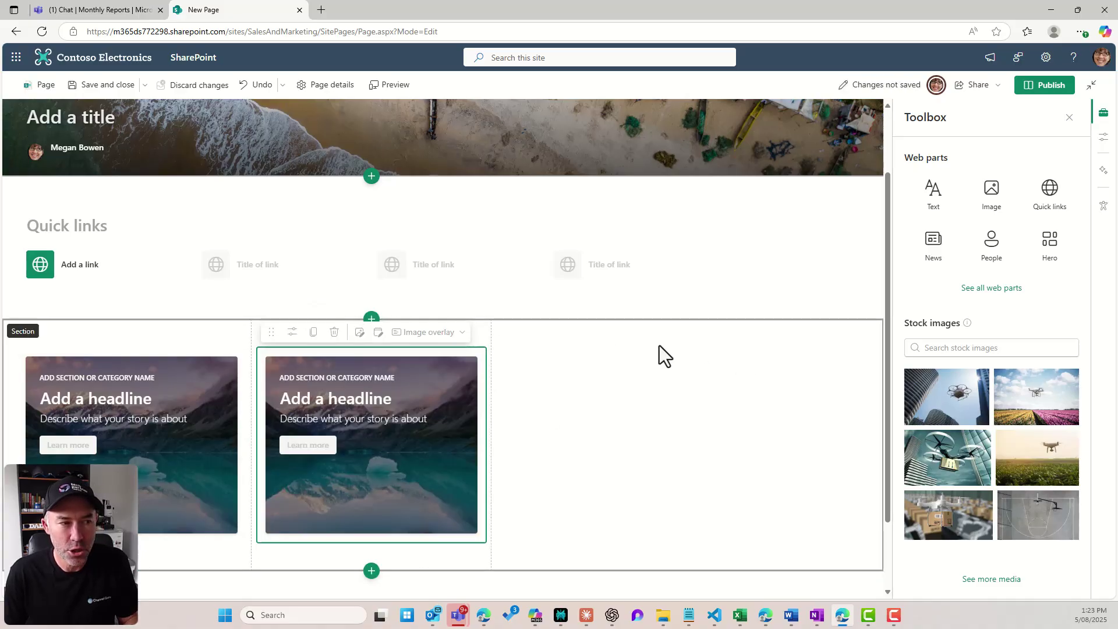
left_click(611, 336)
left_click(511, 456)
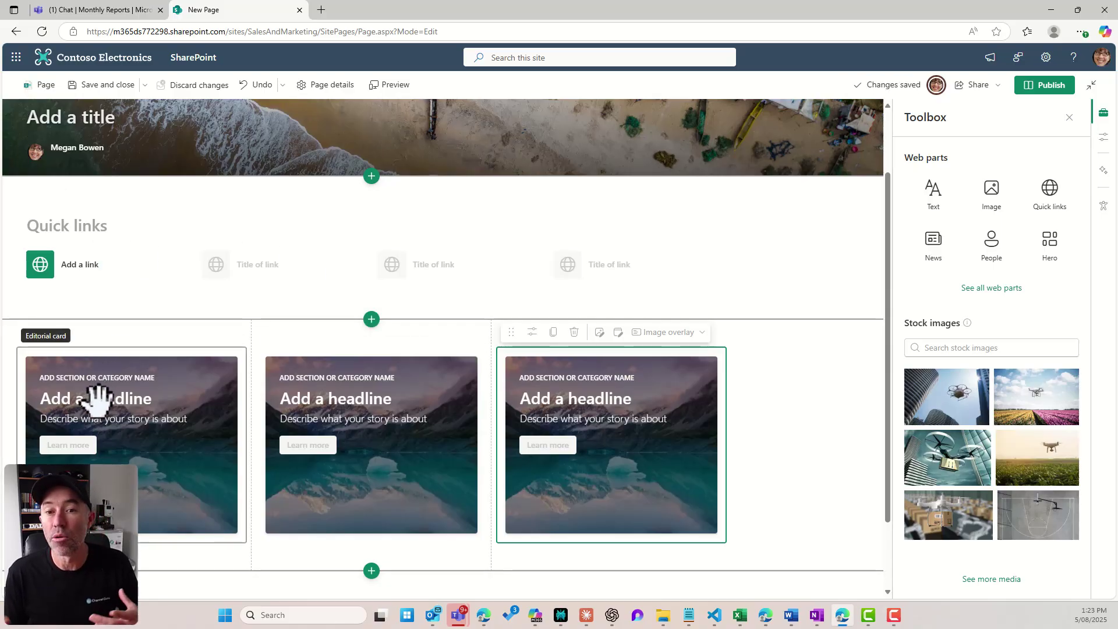
left_click(51, 278)
Add the India Sales workbook from recent documents as a quick link
left_click(51, 278)
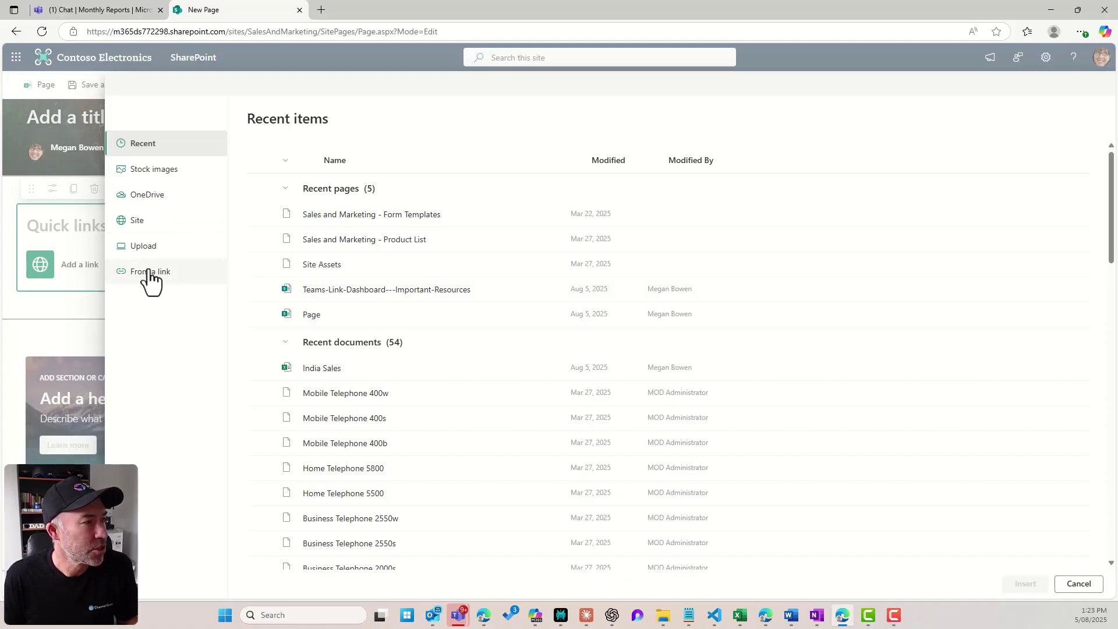
left_click(267, 372)
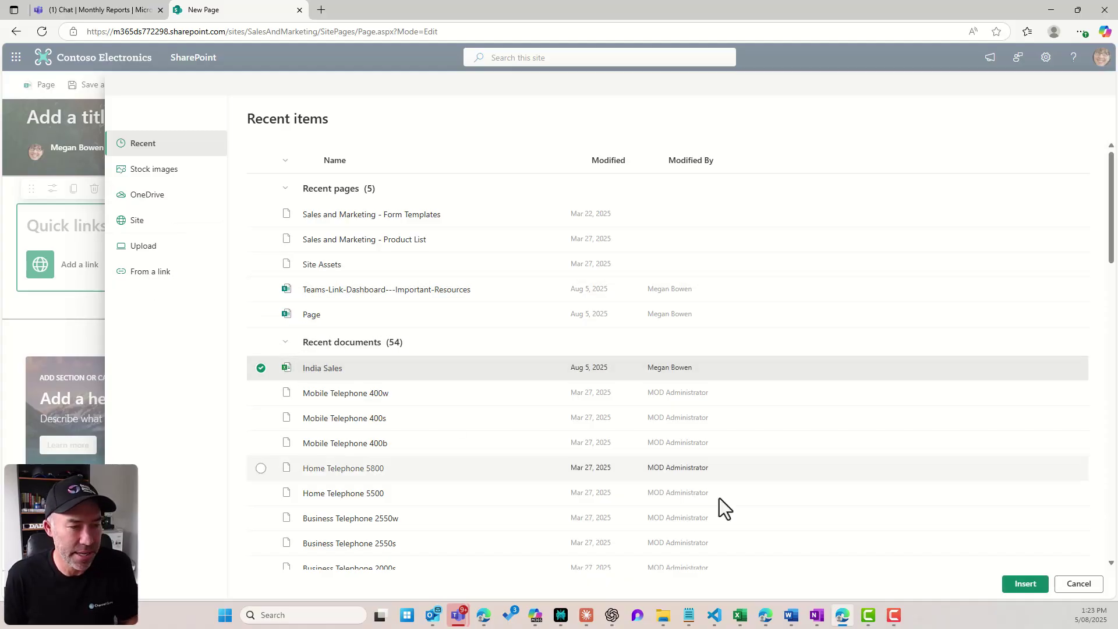
left_click(1024, 584)
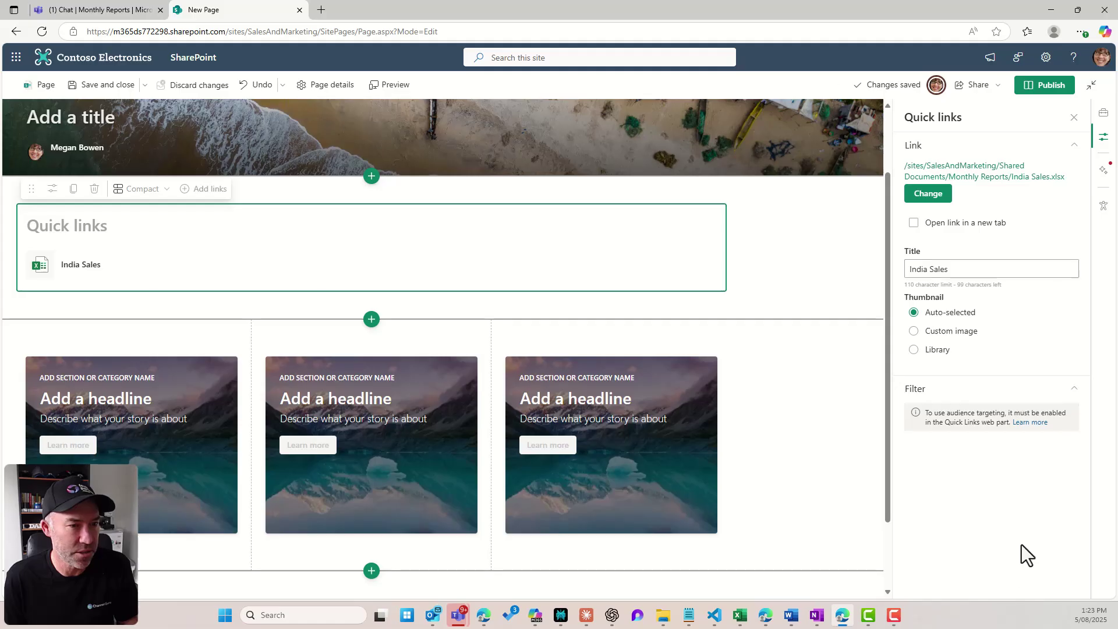
Replace the India Sales link thumbnail with the changeentitlements library icon
left_click(937, 350)
left_click(933, 438)
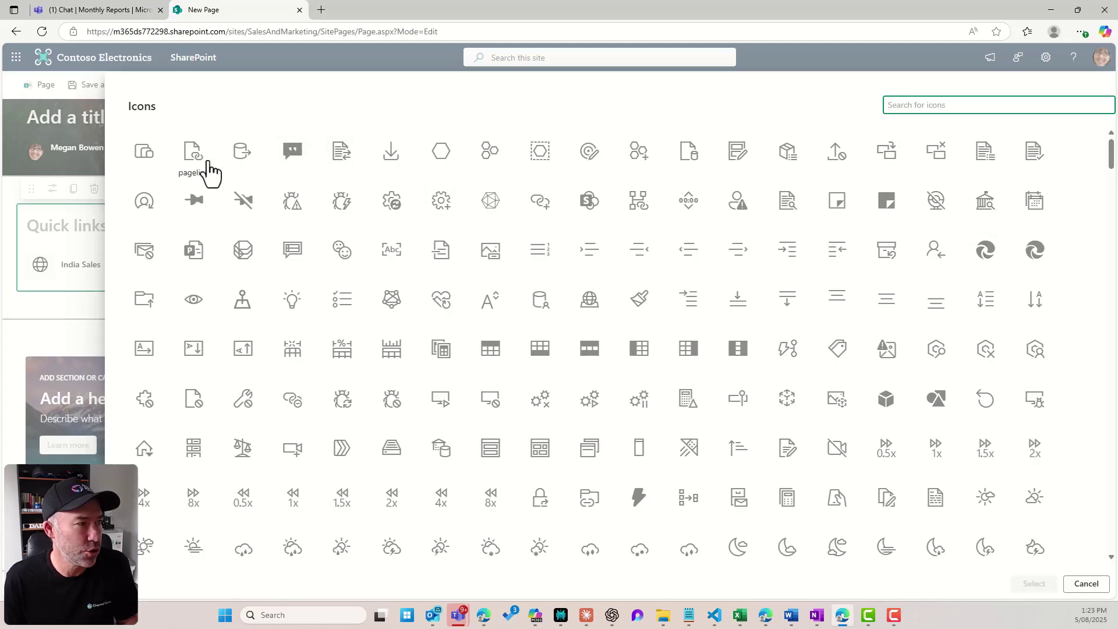
left_click(346, 160)
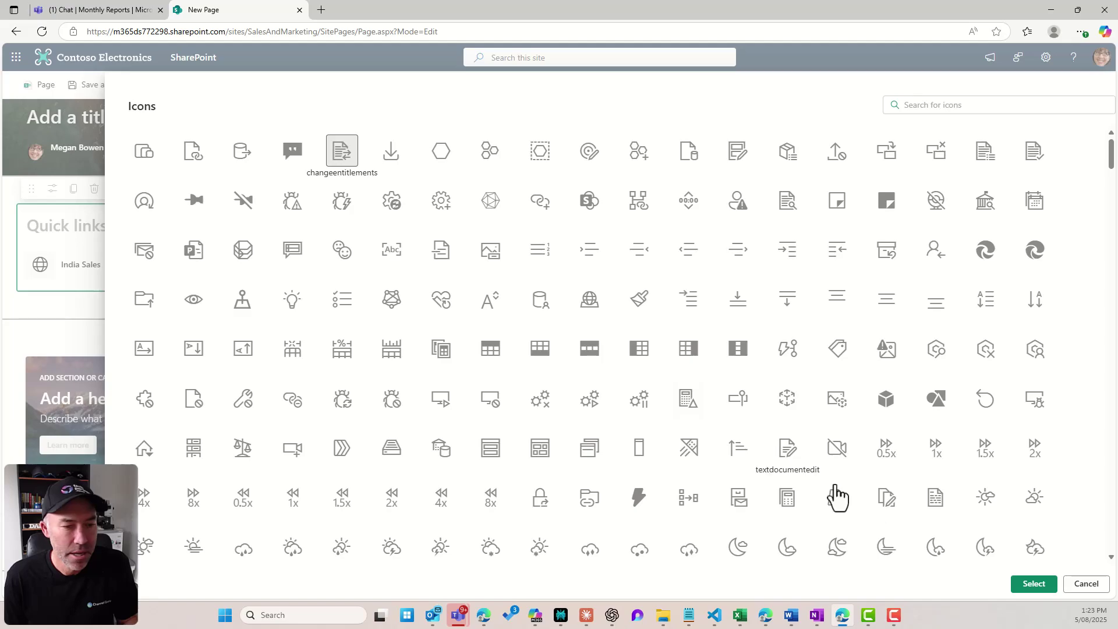
key("Return")
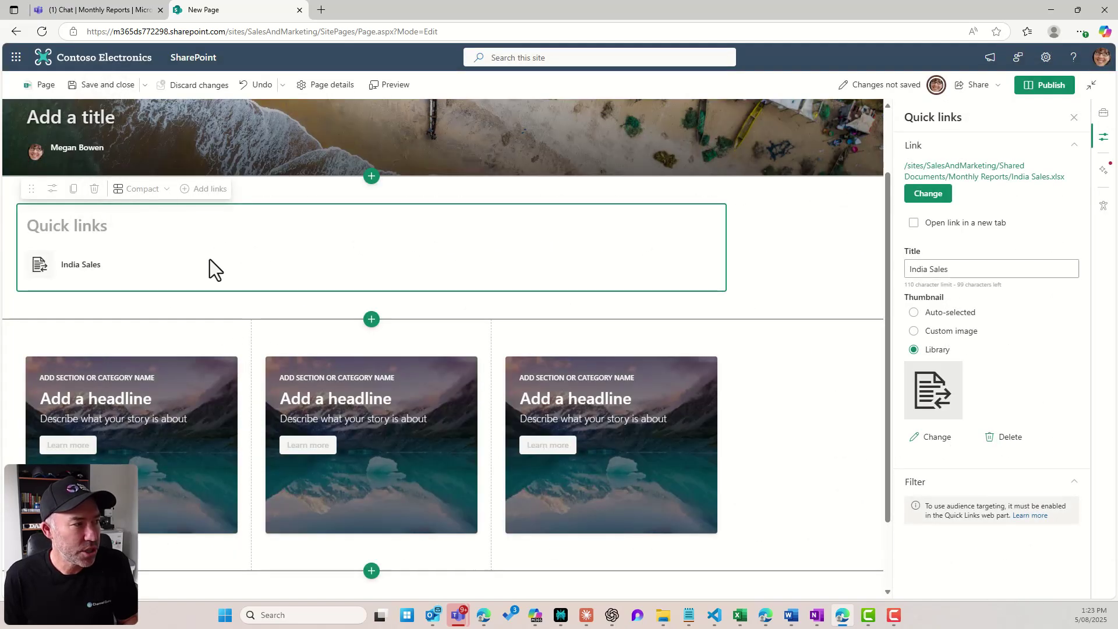
Add Branding Elements.pptx from the site Documents as a quick link titled Sales Pitch
left_click(202, 189)
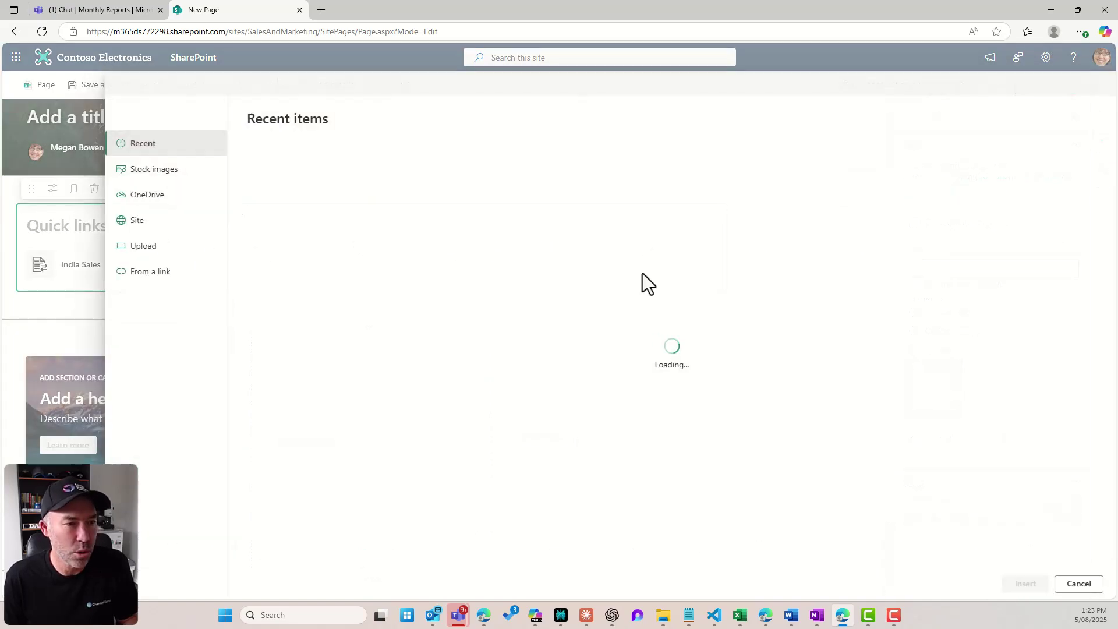
left_click(164, 222)
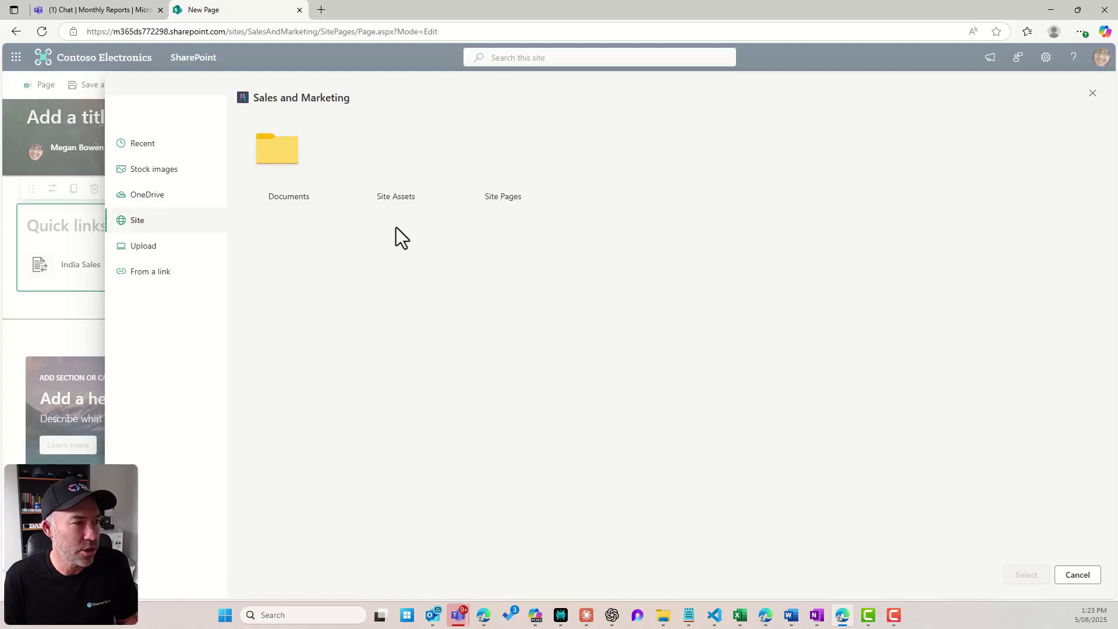
left_click(301, 173)
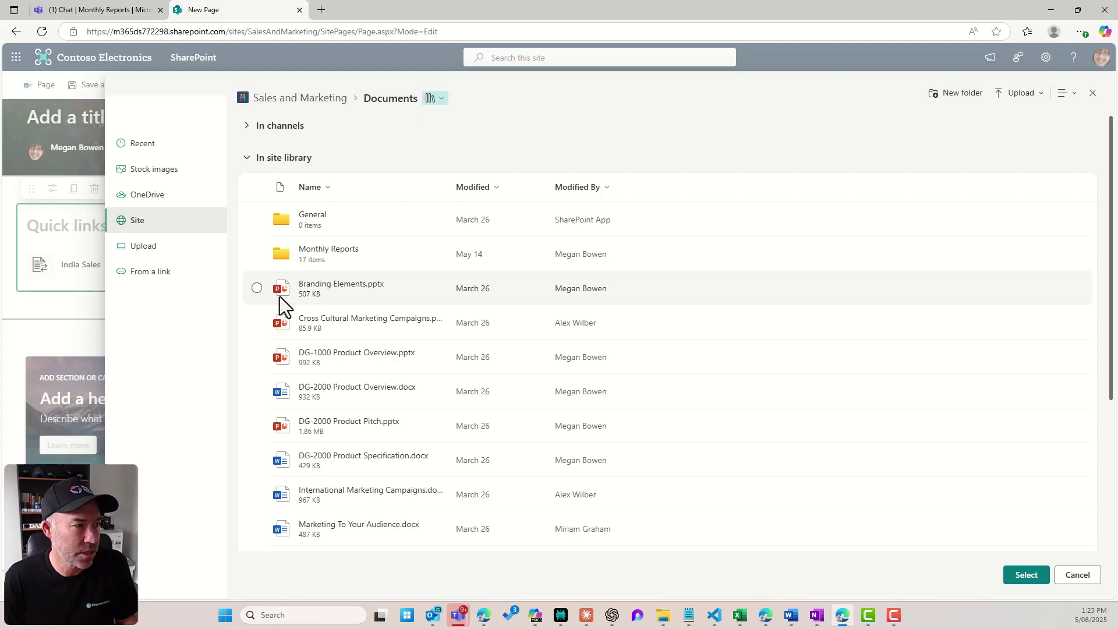
left_click(256, 288)
left_click(1015, 576)
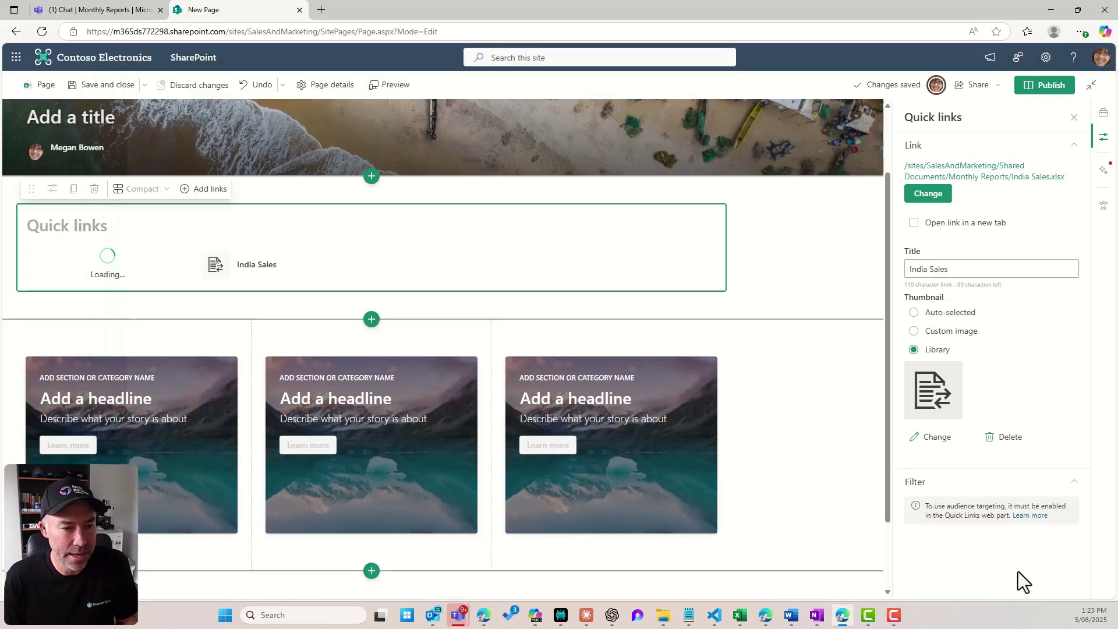
left_click_drag(1003, 268, 848, 263)
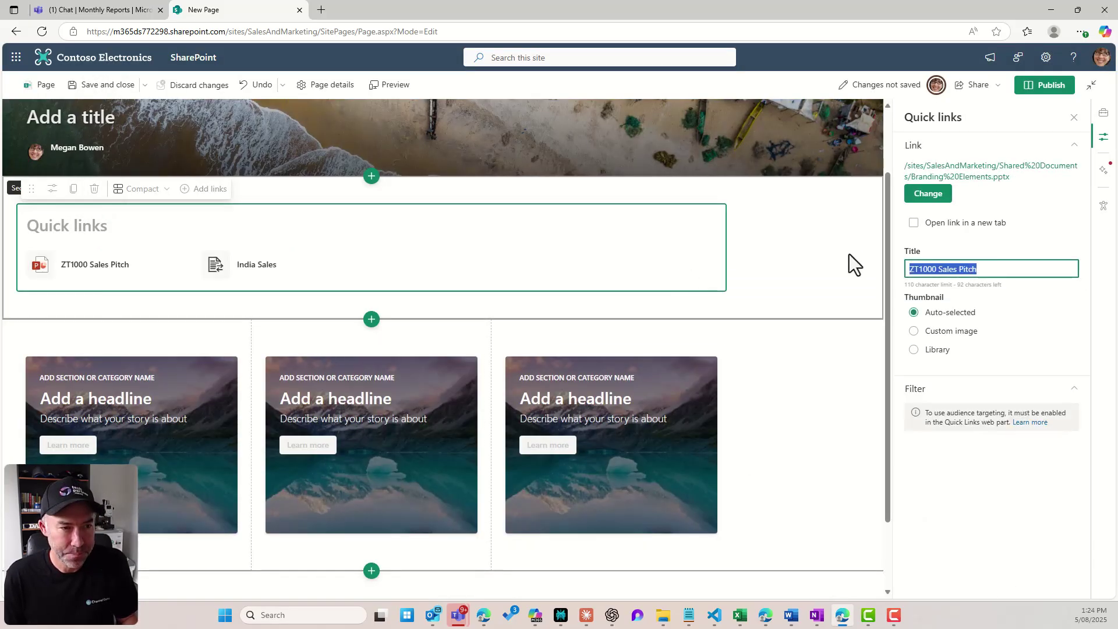
left_click(938, 270)
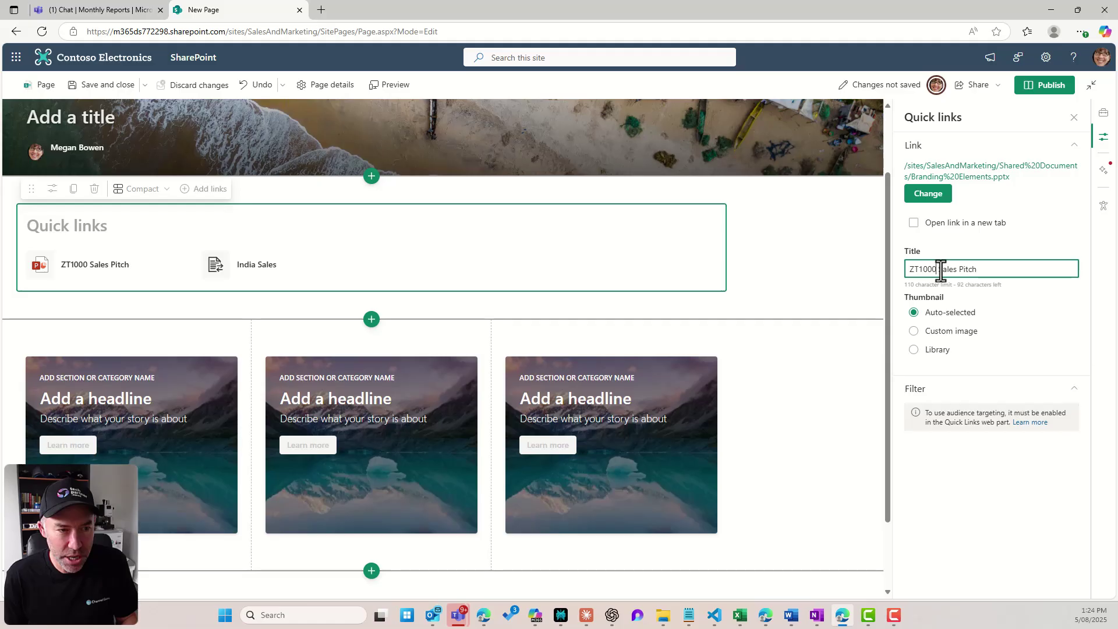
left_click_drag(915, 270, 879, 279)
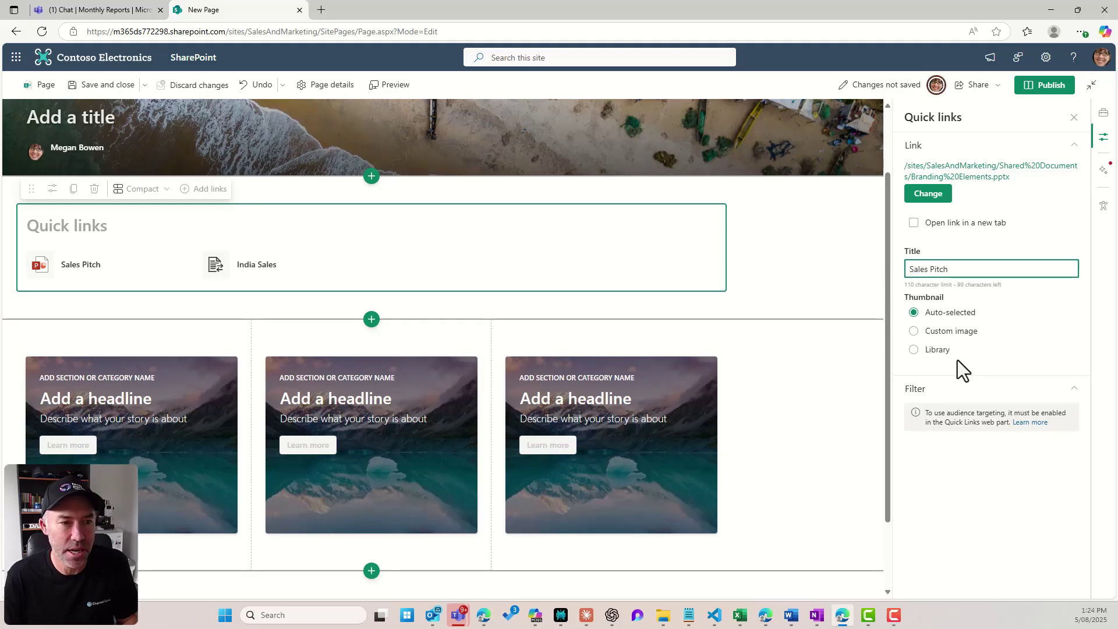
Give the Sales Pitch link the presentation library icon as its thumbnail
left_click(936, 350)
left_click(920, 441)
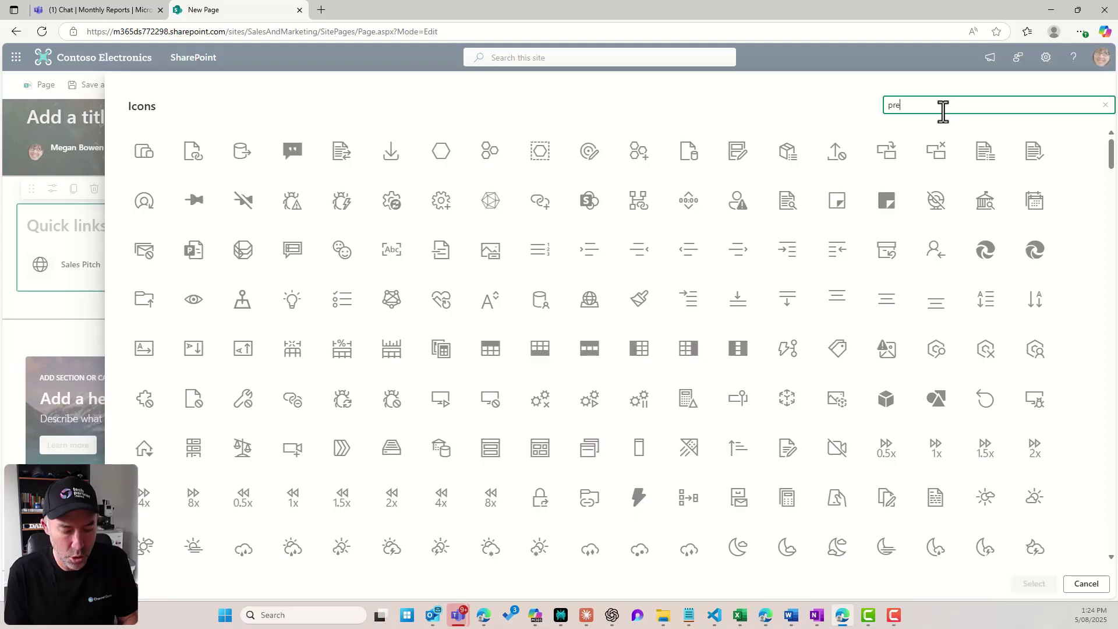
left_click(243, 153)
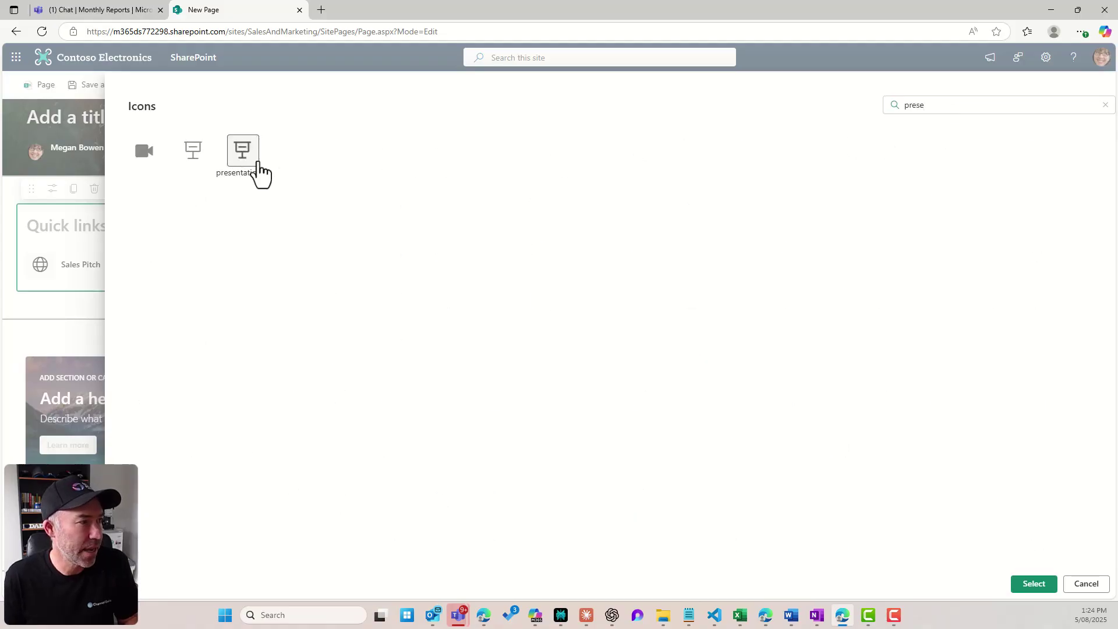
left_click(1033, 584)
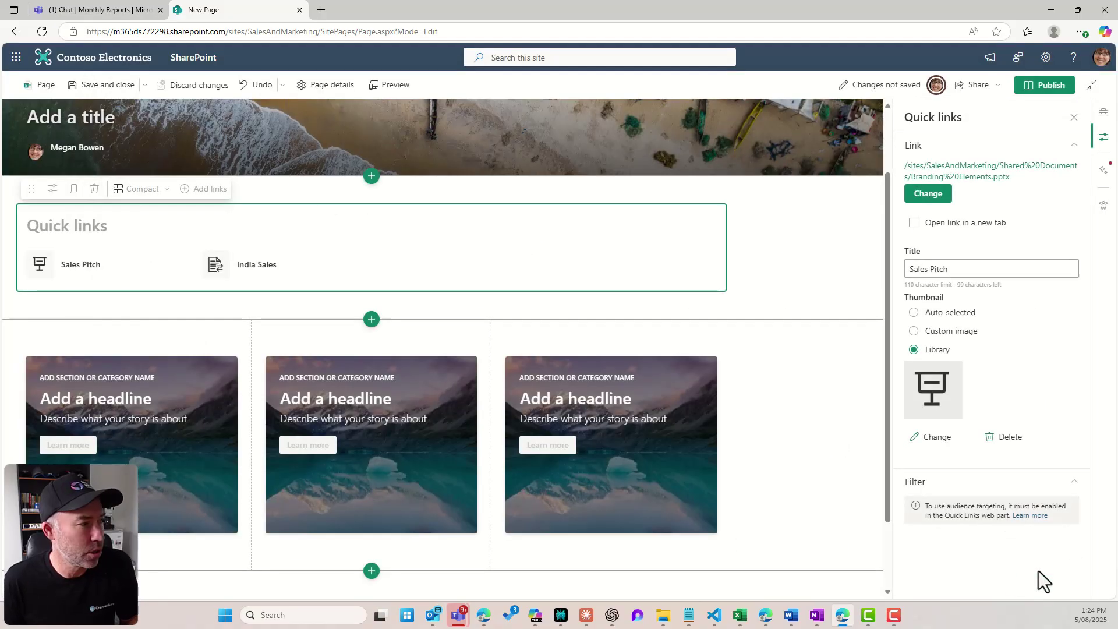
left_click(218, 190)
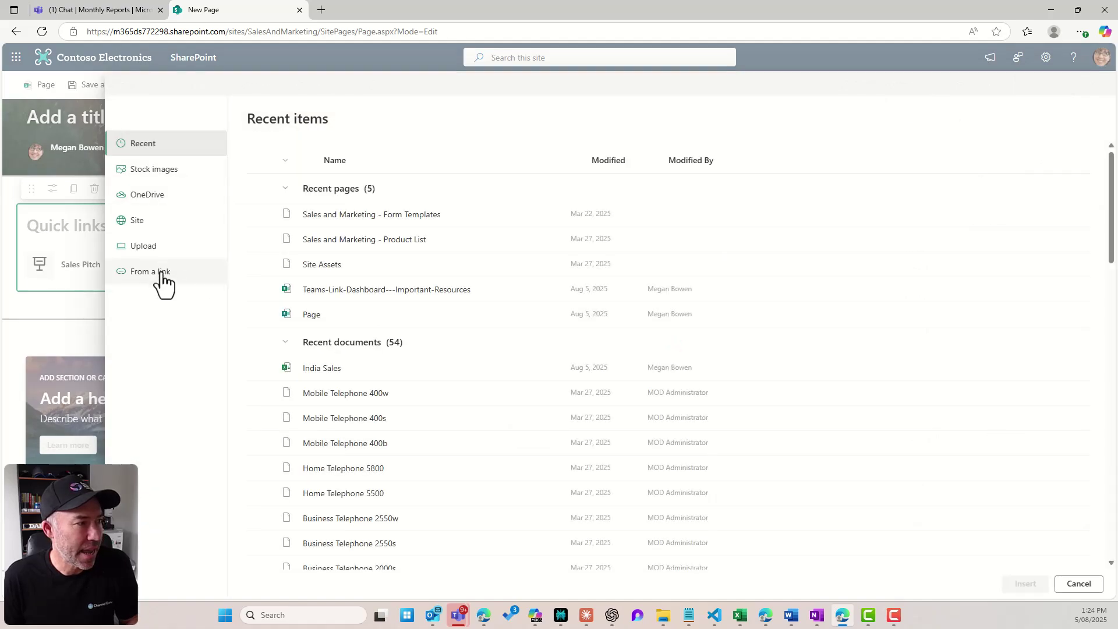
Open the Sales and Marketing site's Documents library in the link picker
left_click(139, 226)
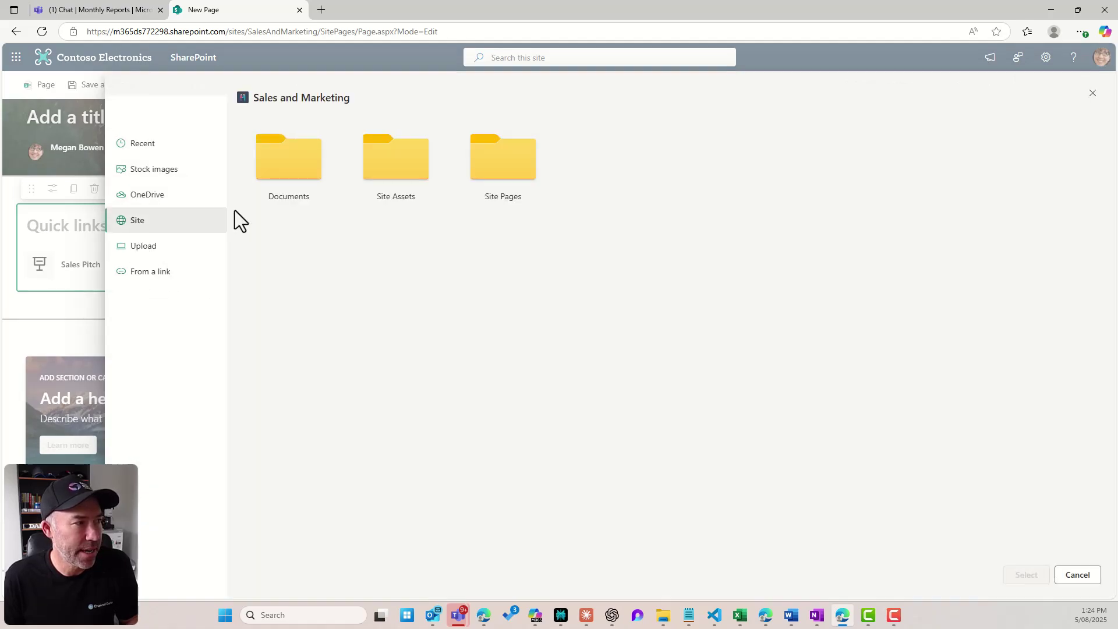
left_click(308, 192)
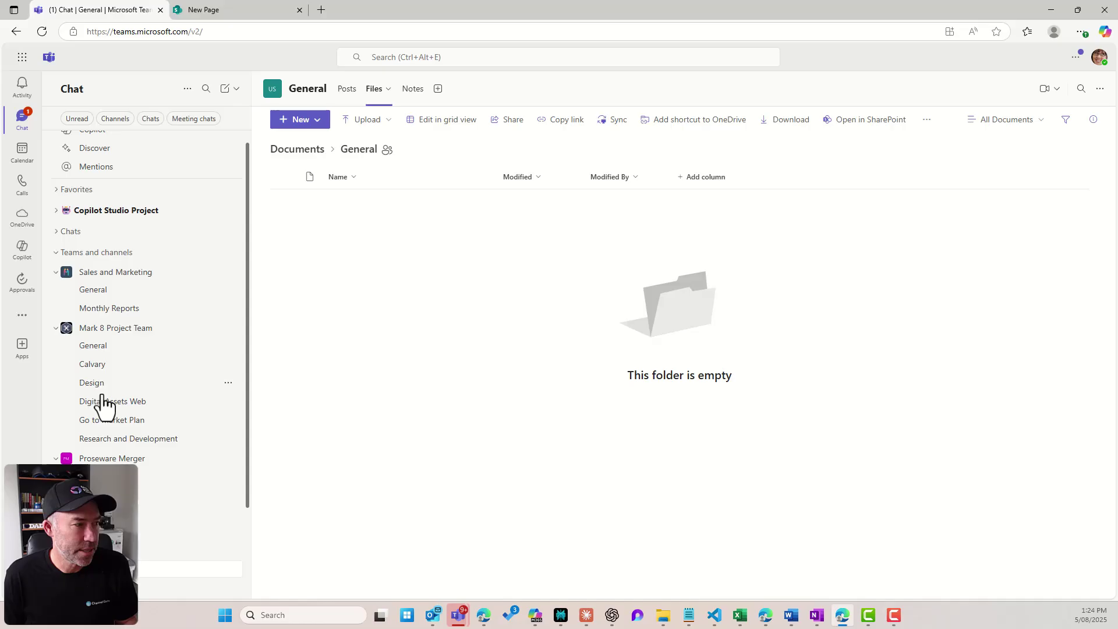
Copy a sharing link to Product Launch.pptx from the Digital Assets Web channel files
left_click(112, 402)
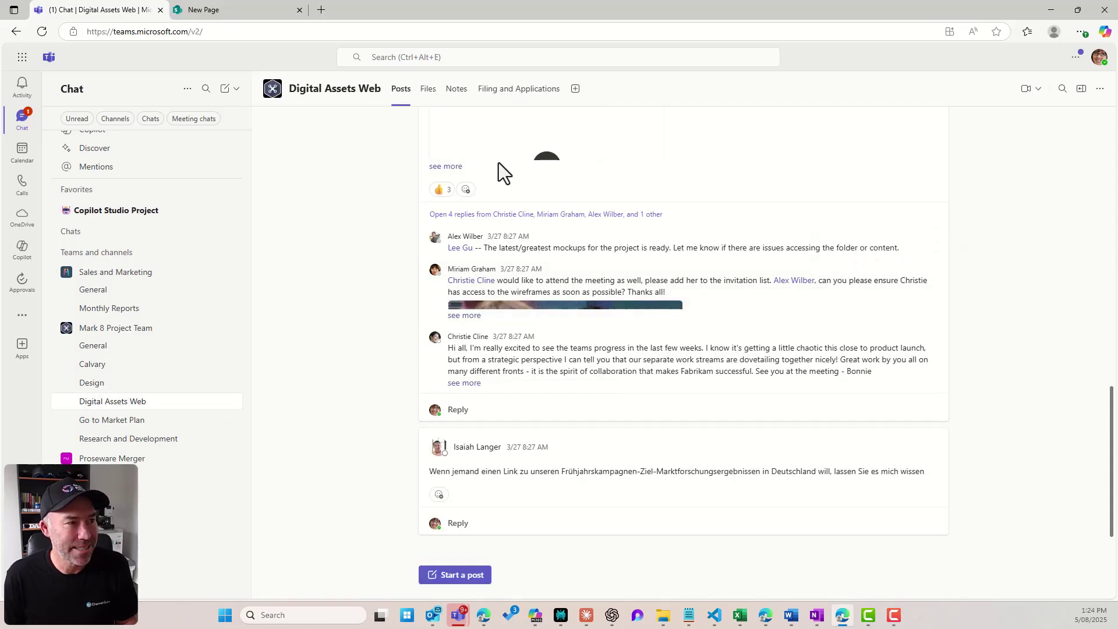
left_click(429, 89)
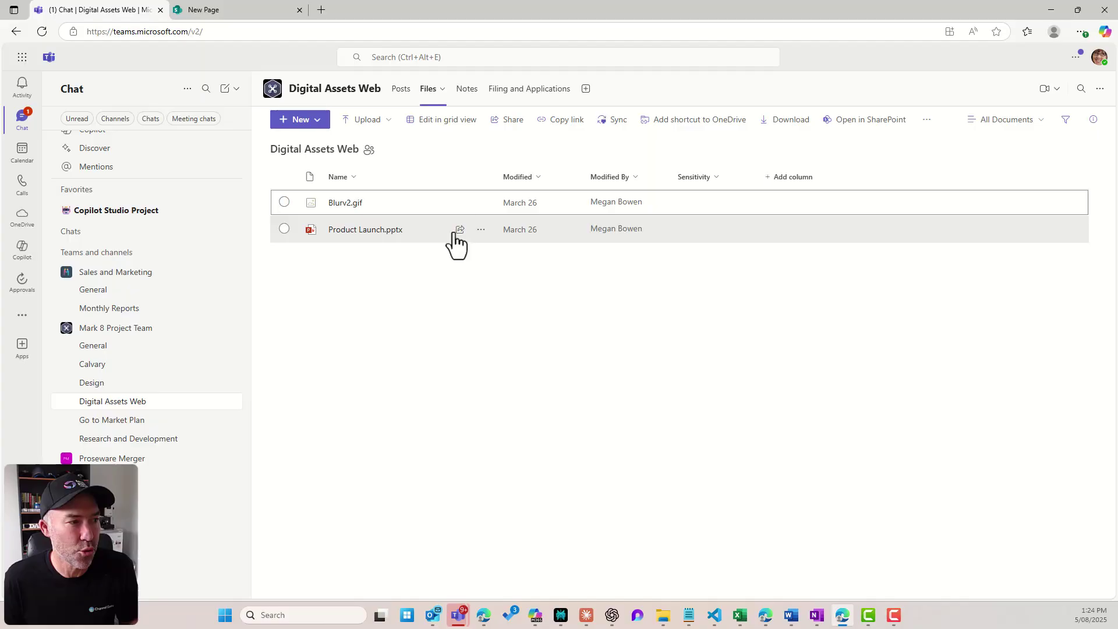
left_click(460, 229)
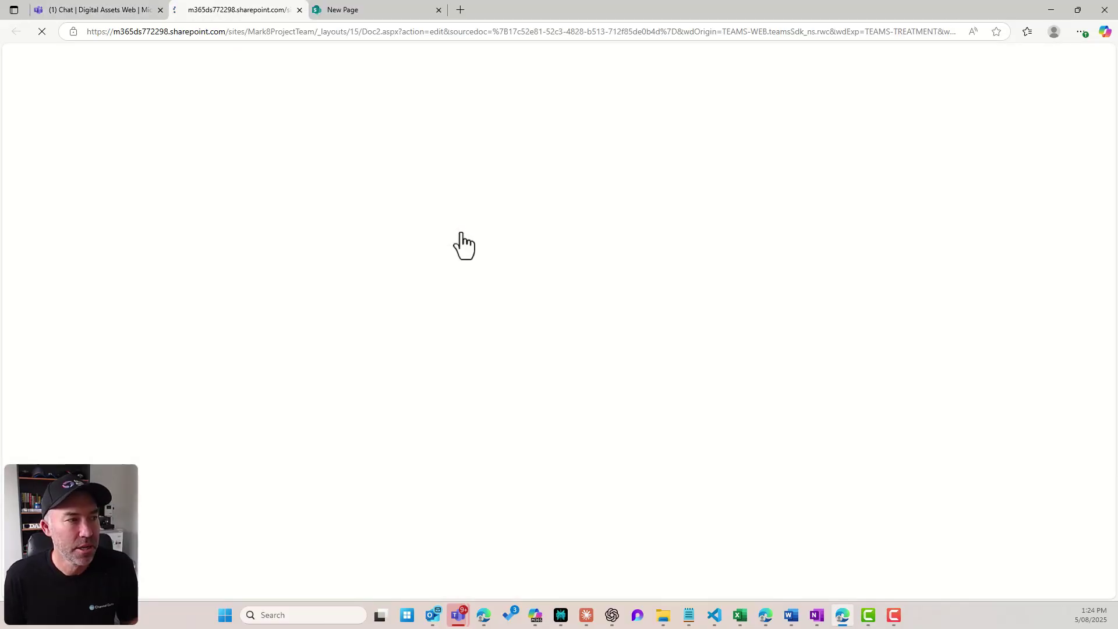
left_click(138, 13)
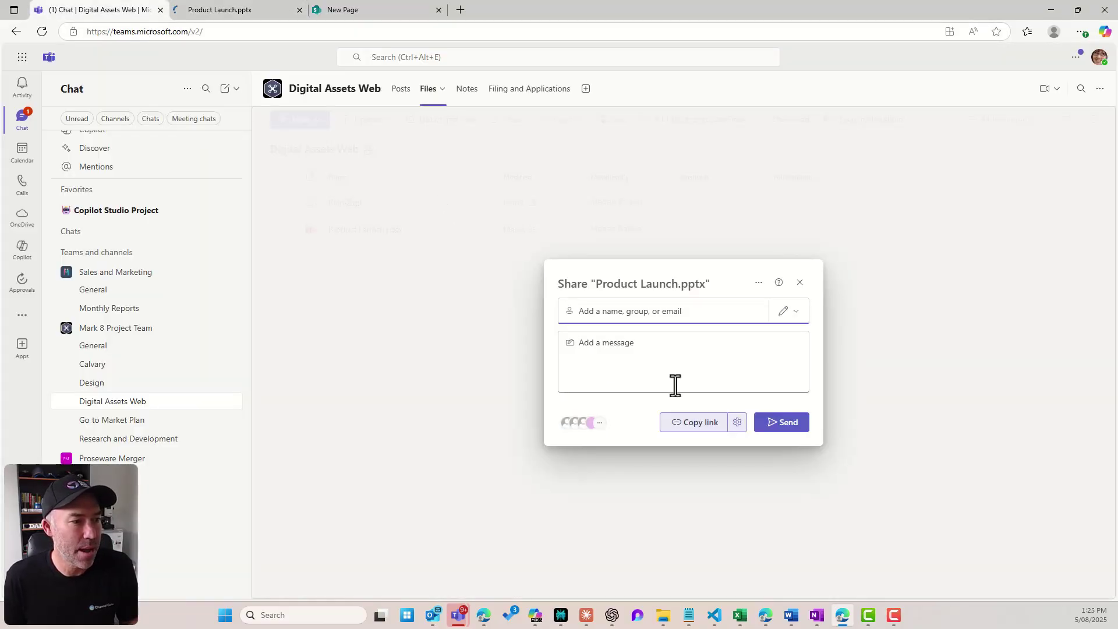
left_click(693, 423)
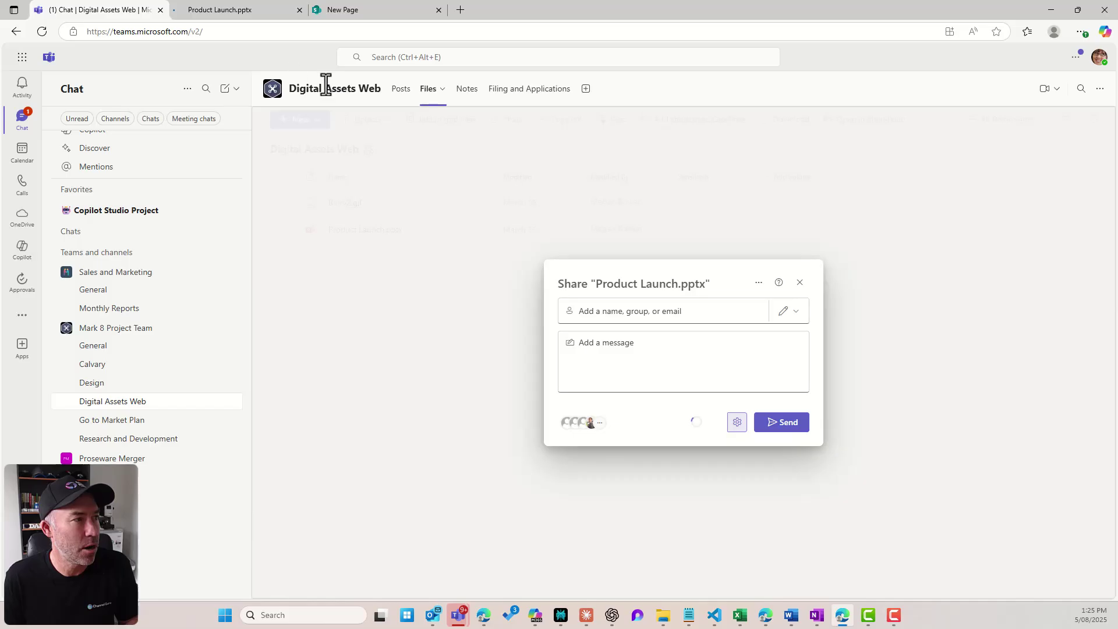
left_click(320, 18)
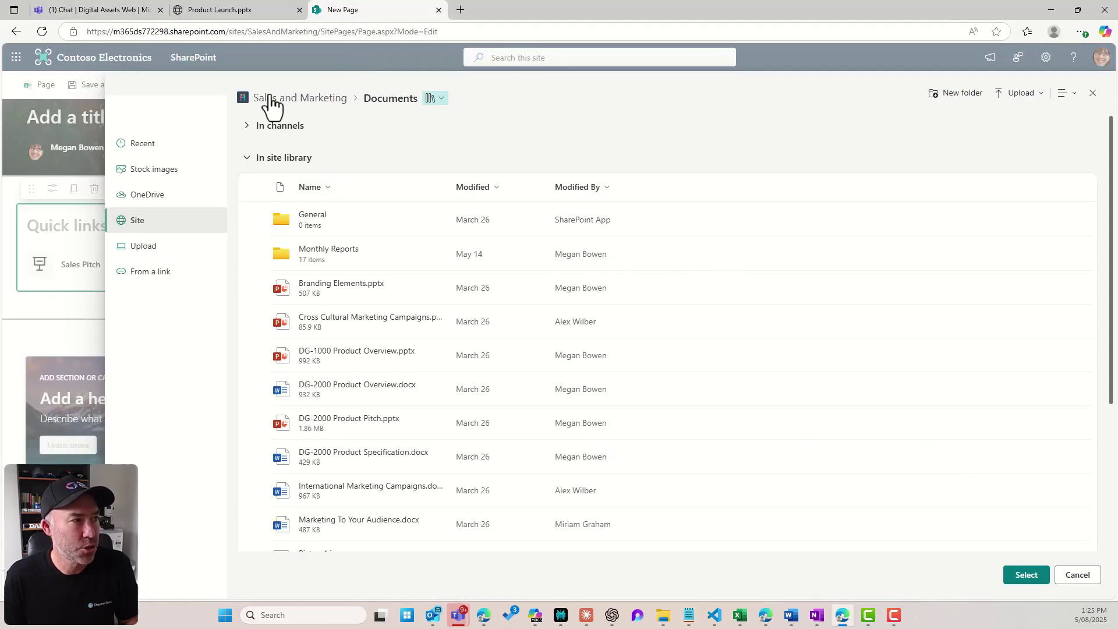
Add a Product Launch X1050 3D Printer quick link from the pasted SharePoint file URL
left_click(149, 272)
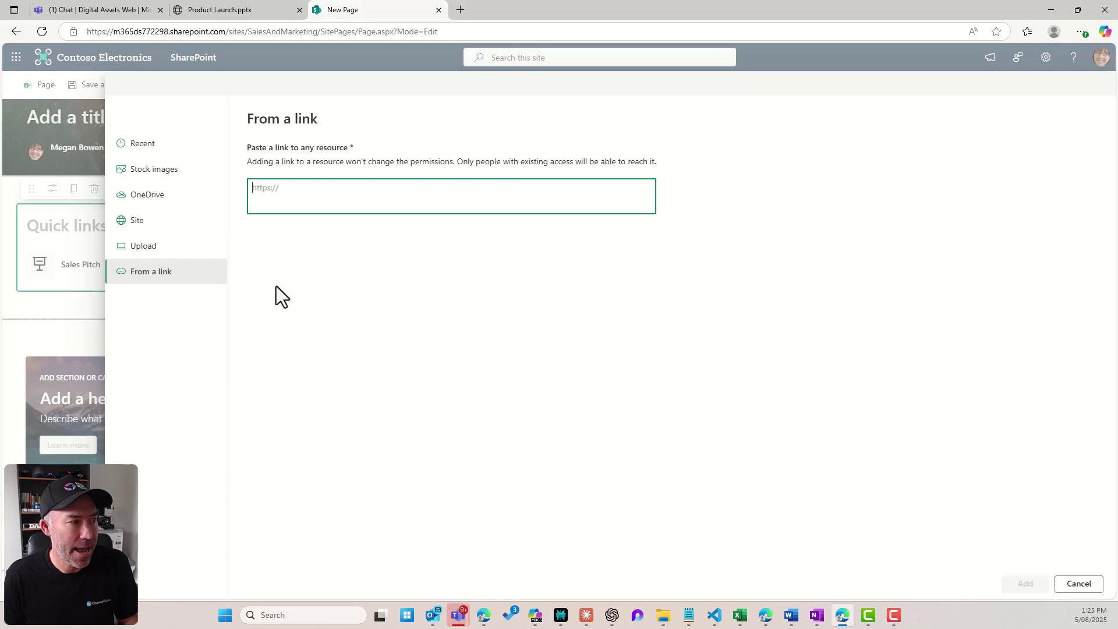
key("ctrl+v")
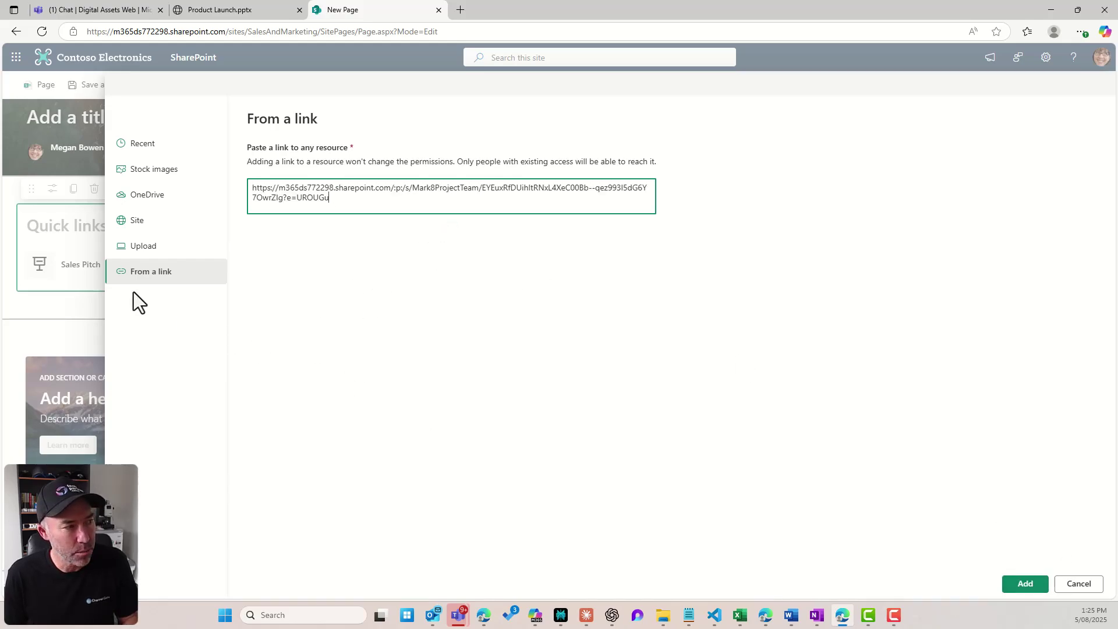
left_click(1025, 584)
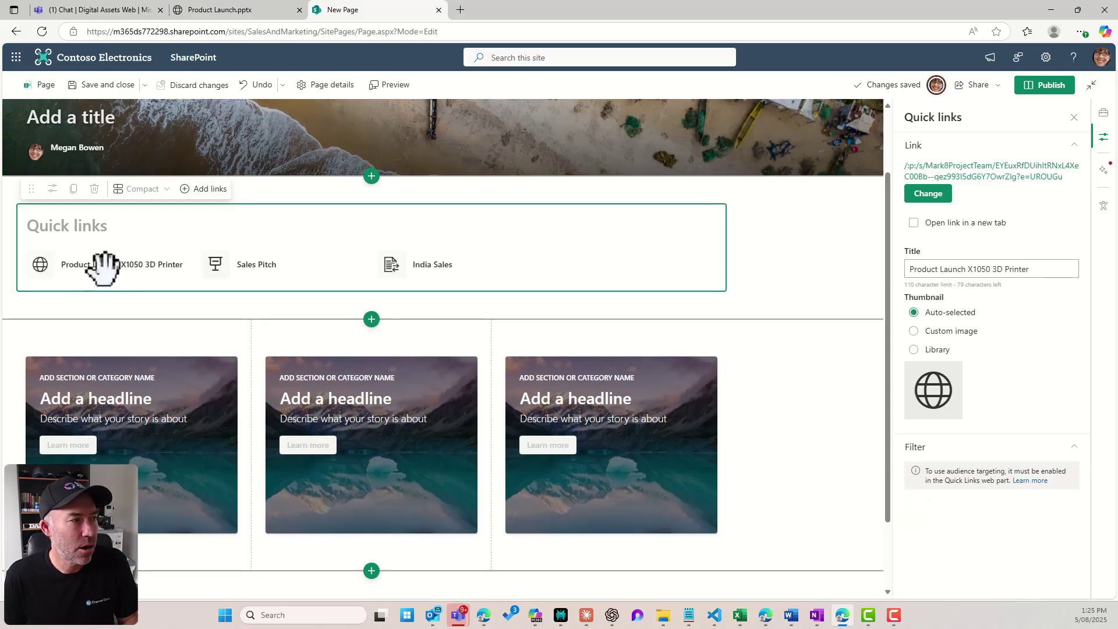
Give the Product Launch link the sentimentanalysis library icon and retitle the web part 'Link Dasboard'
left_click(934, 350)
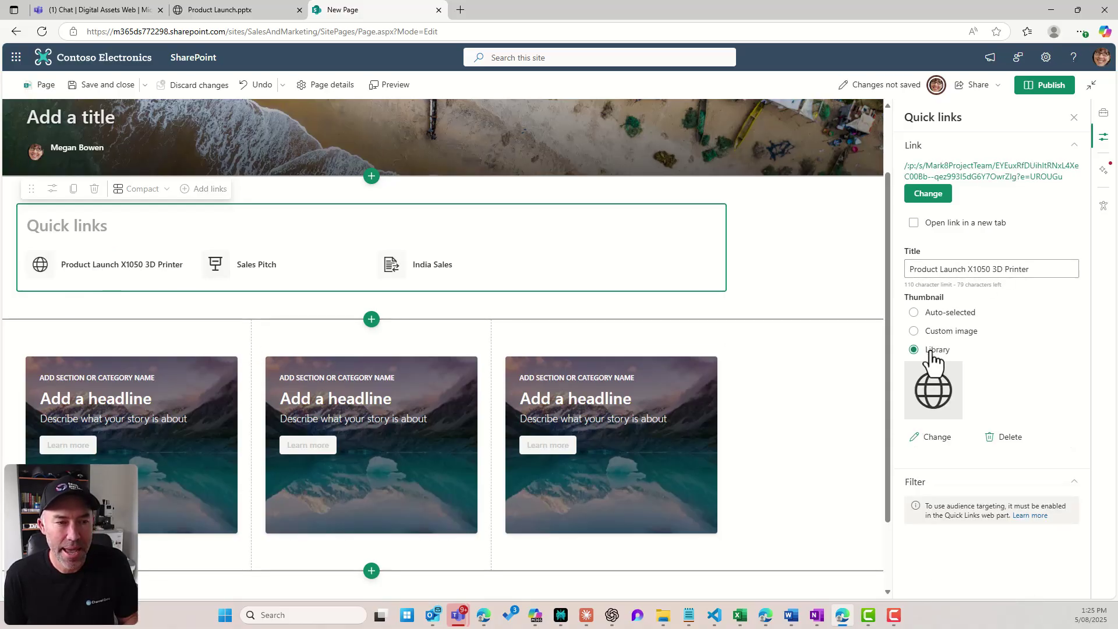
left_click(939, 444)
left_click(347, 257)
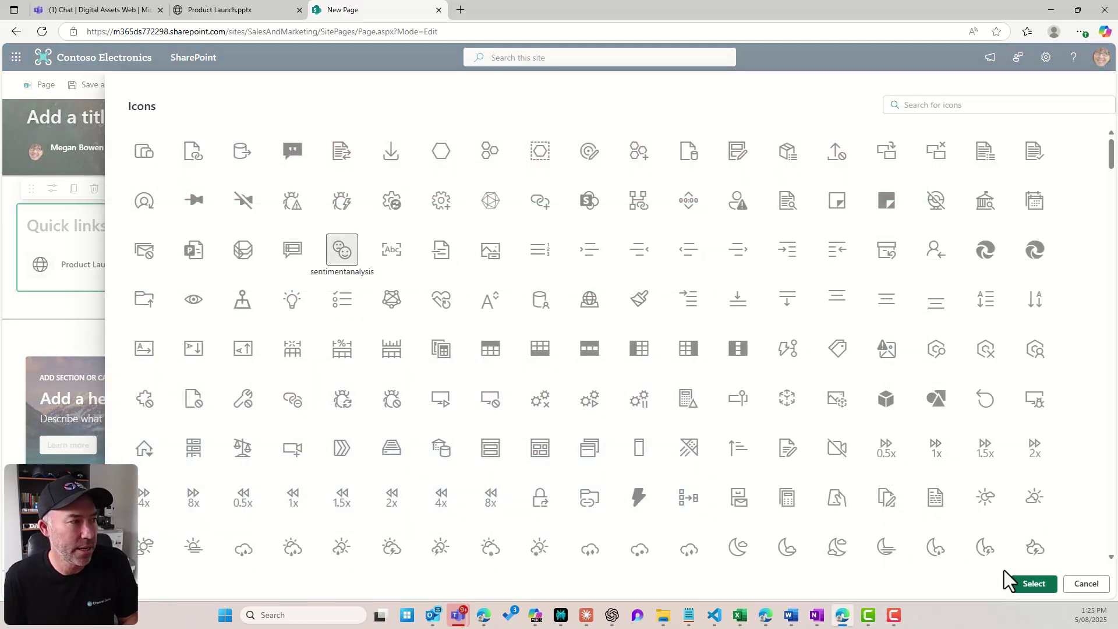
left_click(1024, 585)
left_click(87, 231)
type("Link Dashboard")
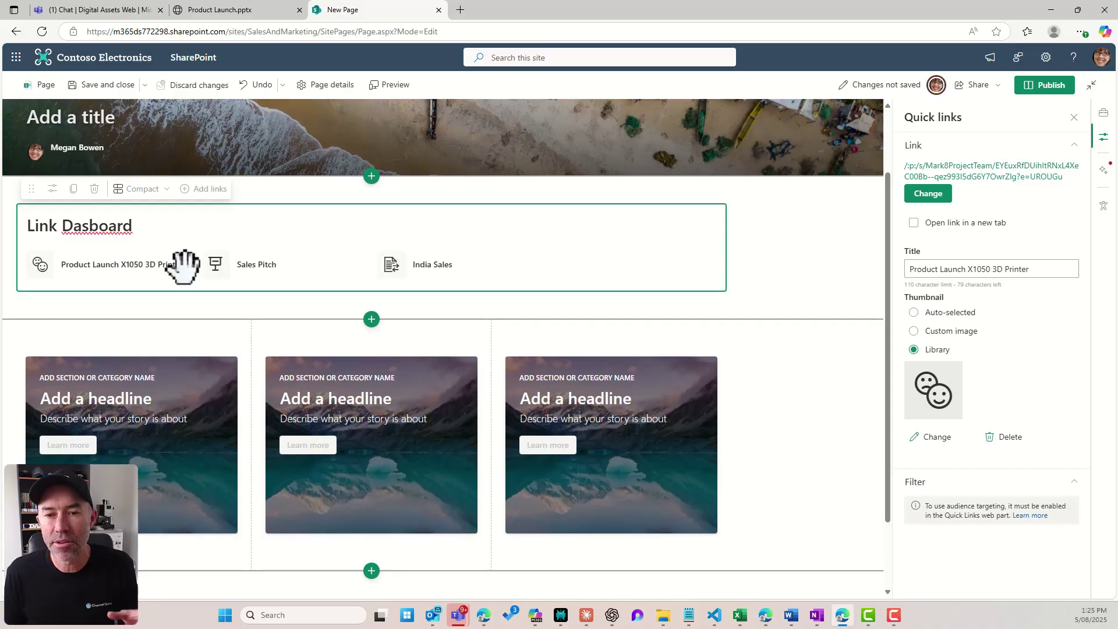
Set the first editorial card's background to the pink flower stock image
left_click(119, 402)
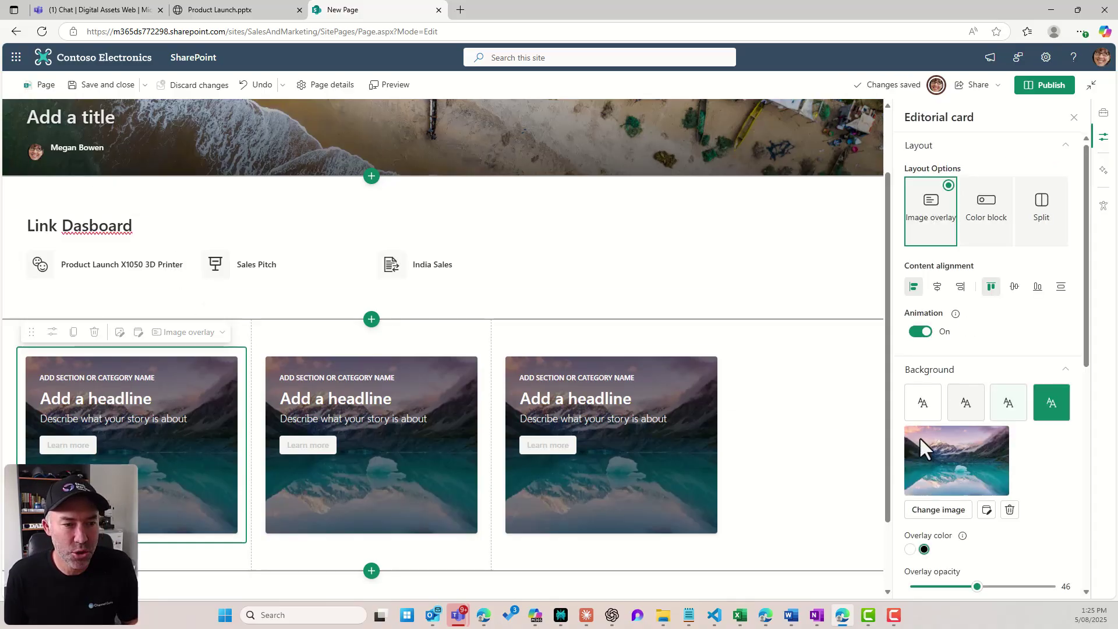
left_click(940, 510)
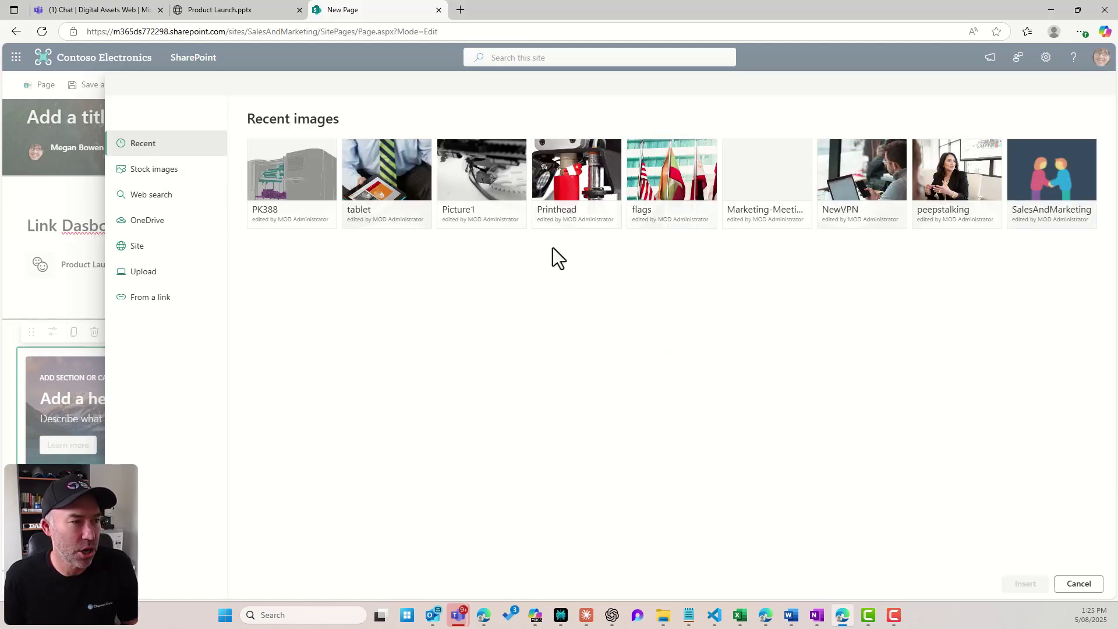
left_click(143, 170)
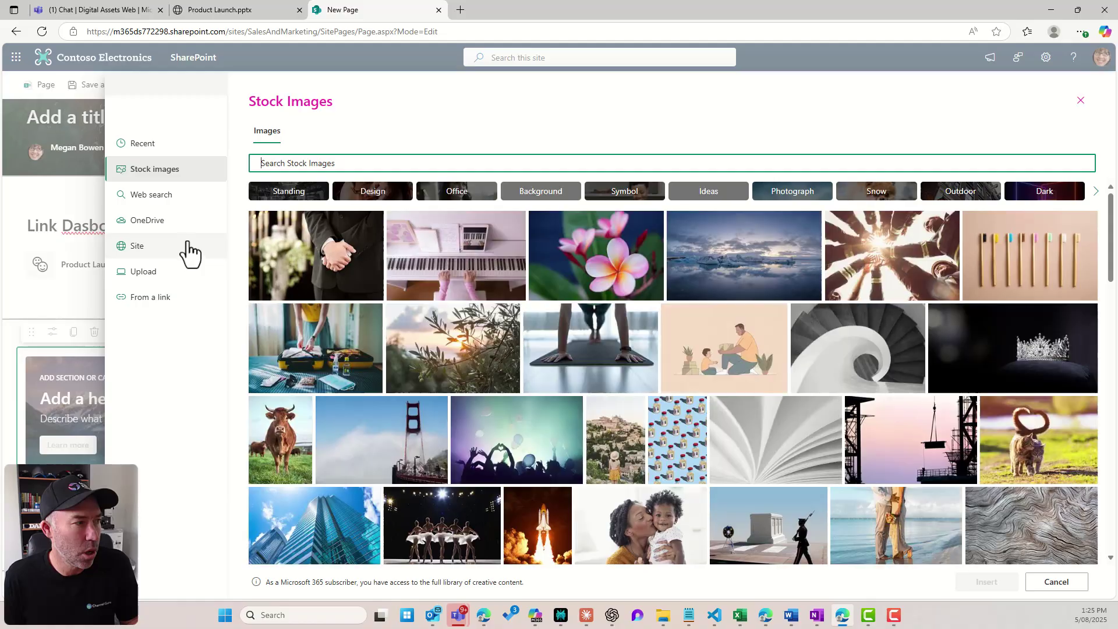
left_click(582, 283)
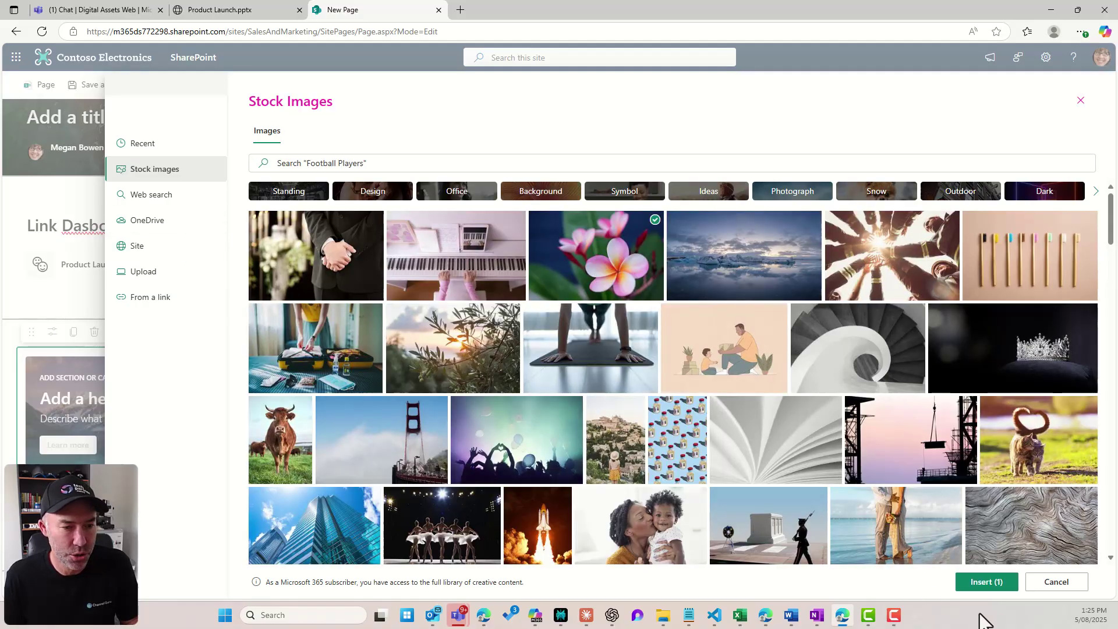
left_click(986, 581)
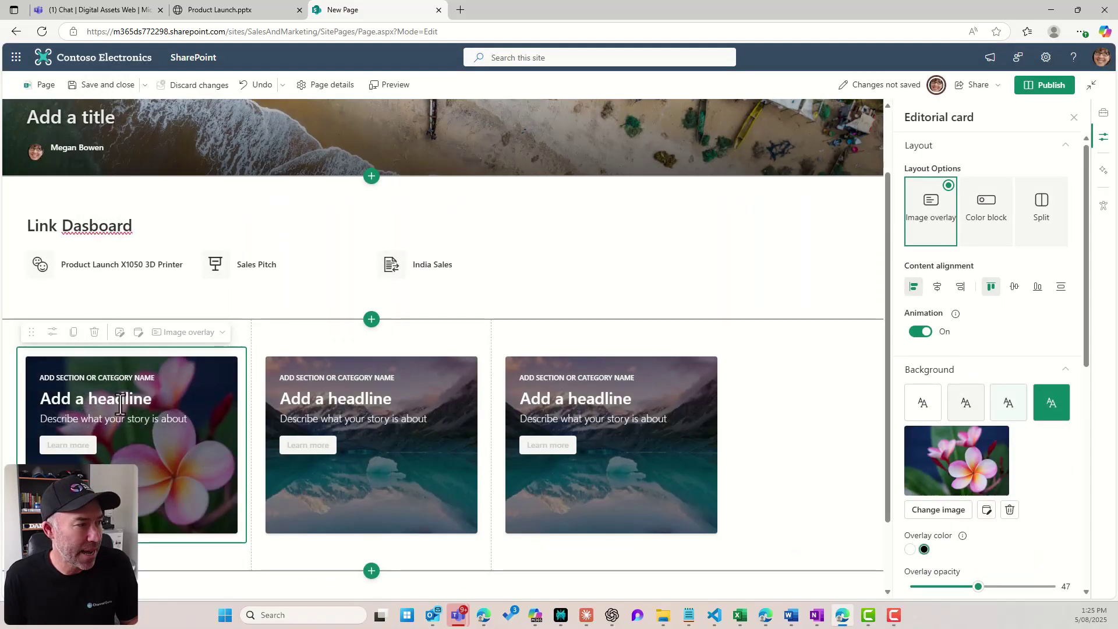
Give the first editorial card the headline 'Product Launch'
left_click(140, 399)
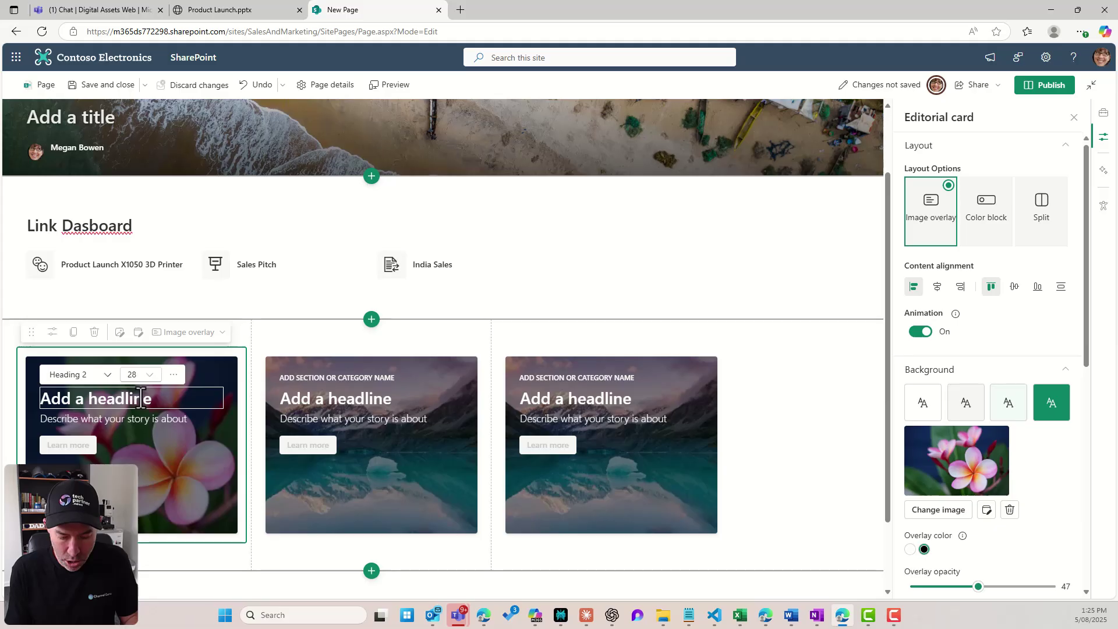
type("Product Launch")
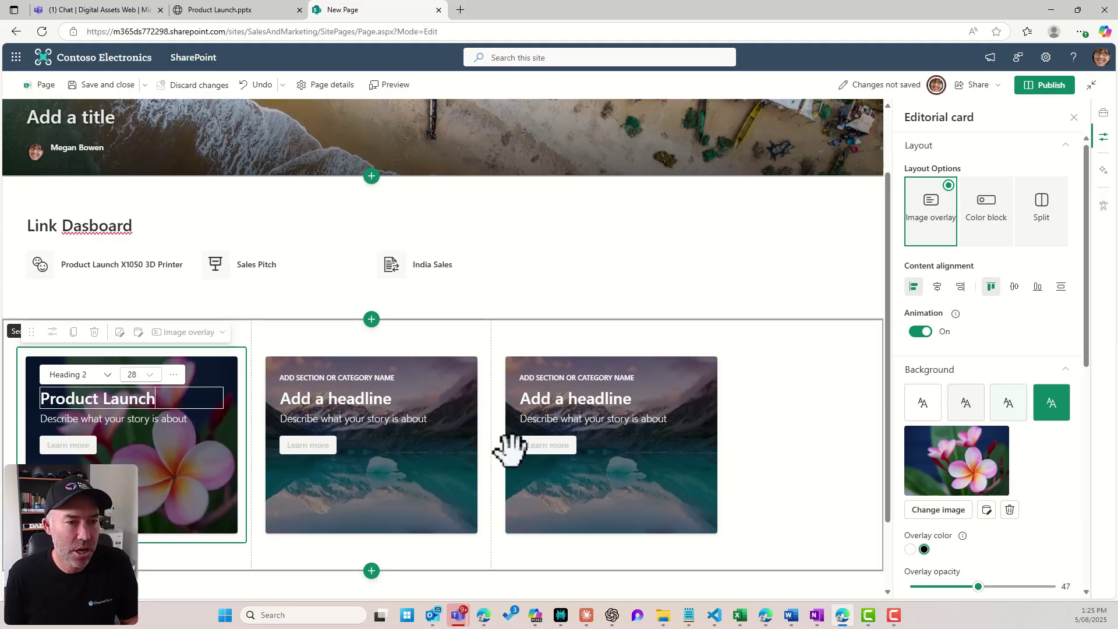
left_click(52, 333)
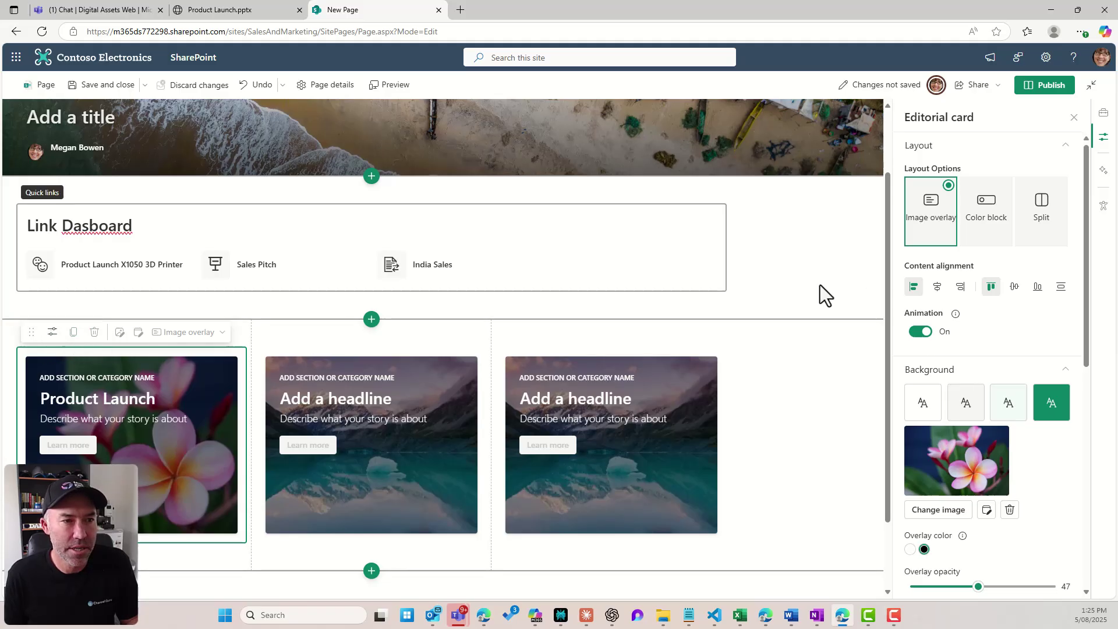
scroll(985, 355, "down", 3)
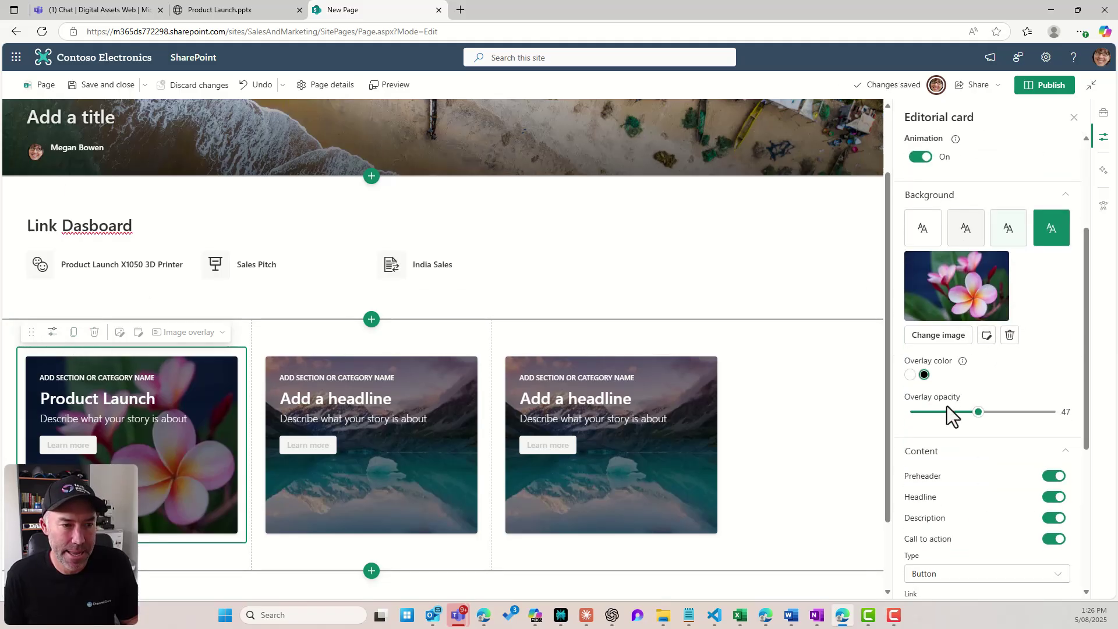
scroll(956, 417, "down", 4)
Make the first card's call to action an icon linked to the pasted file URL, hover text Presentation
left_click(944, 348)
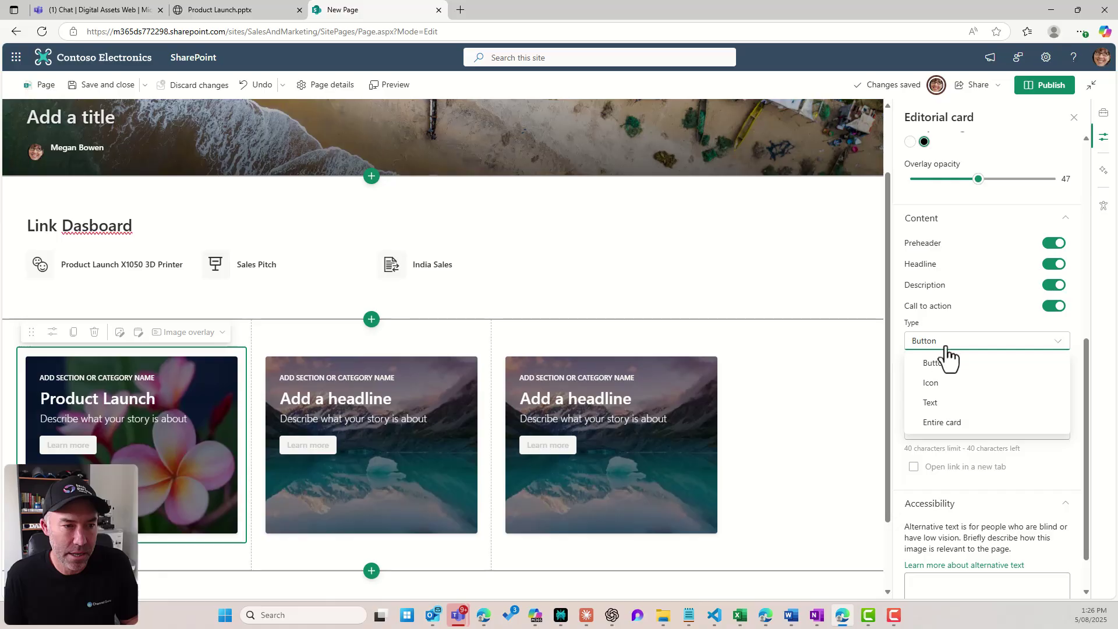
left_click(943, 384)
left_click(940, 380)
key("ctrl+v")
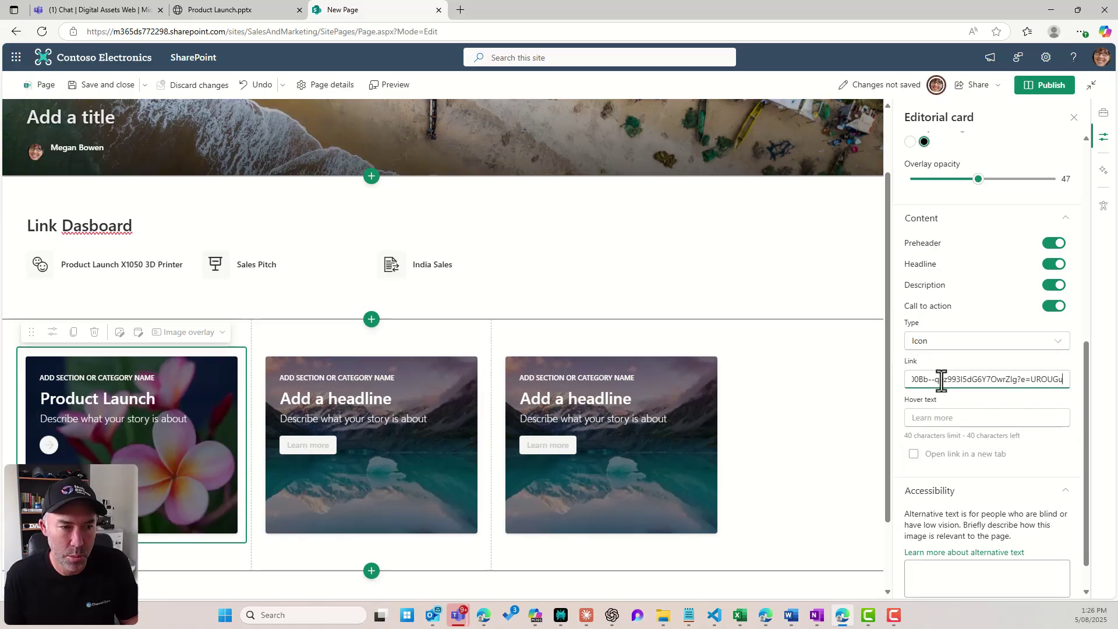
left_click(965, 419)
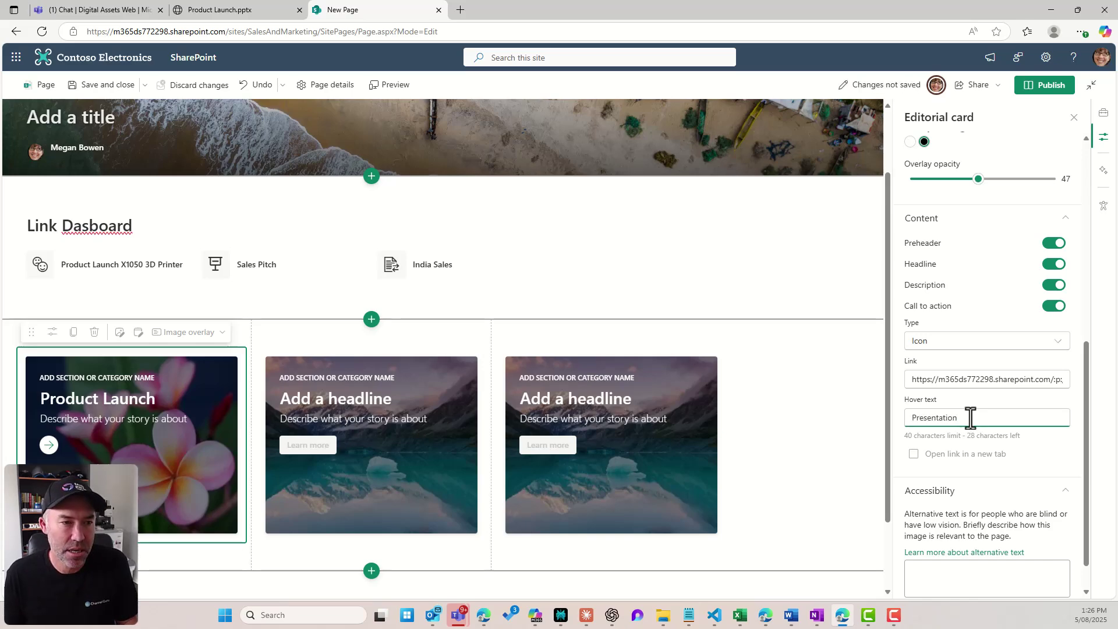
scroll(965, 418, "up", 2)
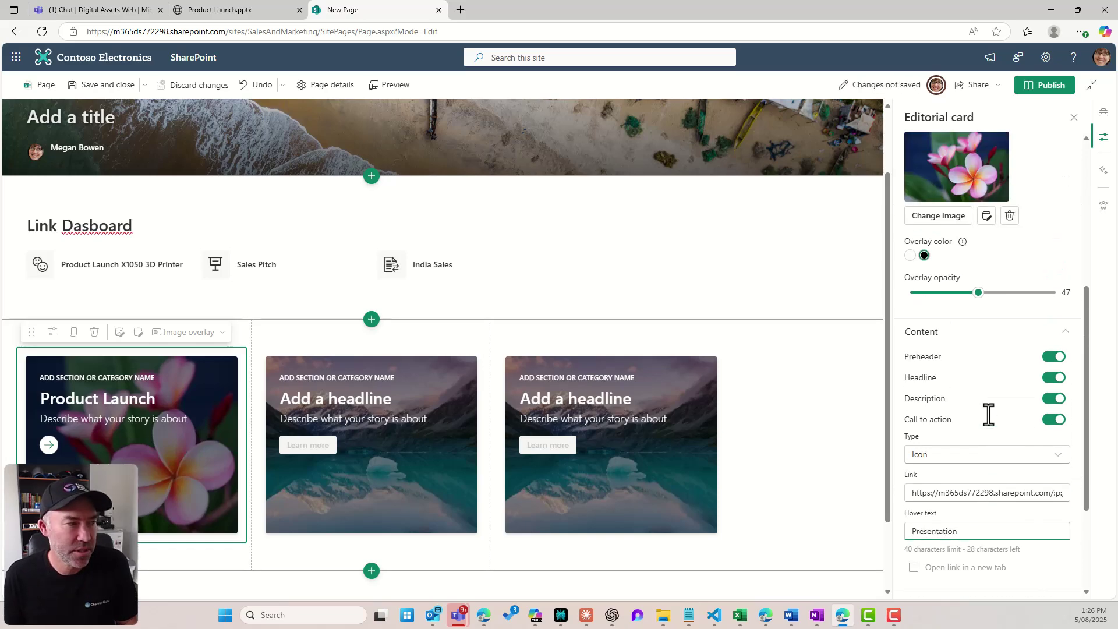
Replace the second editorial card's background with the peepstalking image
left_click(355, 417)
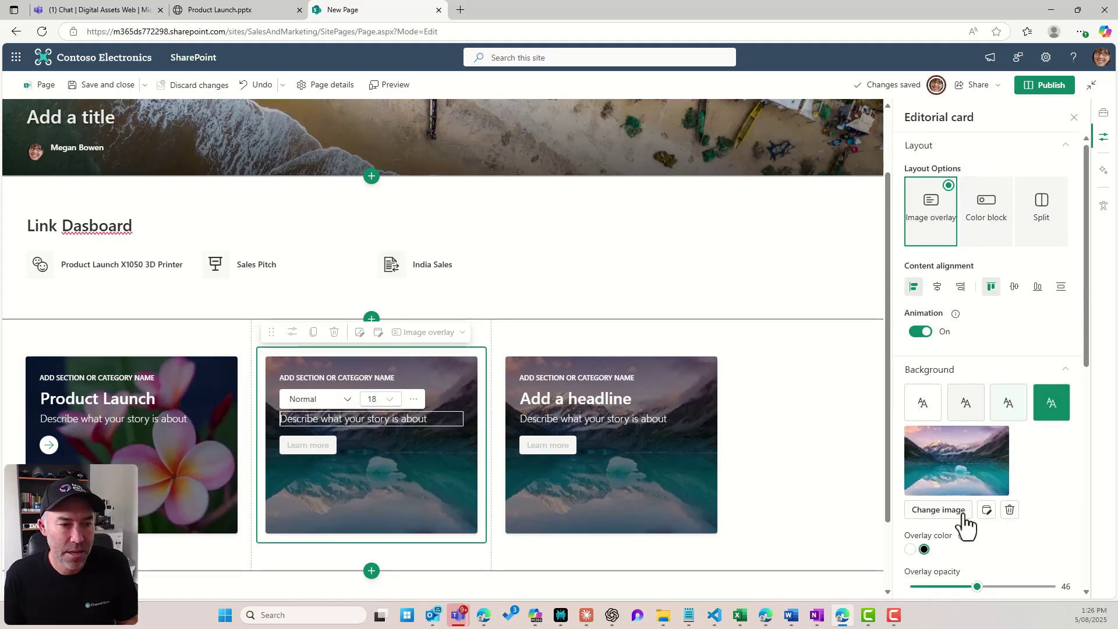
left_click(952, 511)
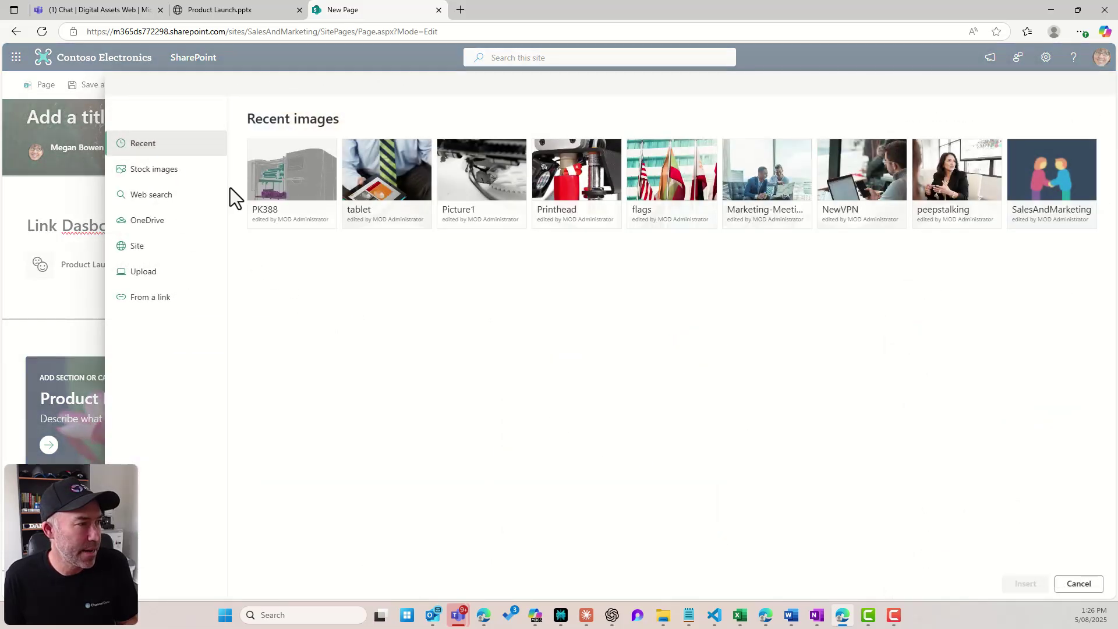
left_click(948, 198)
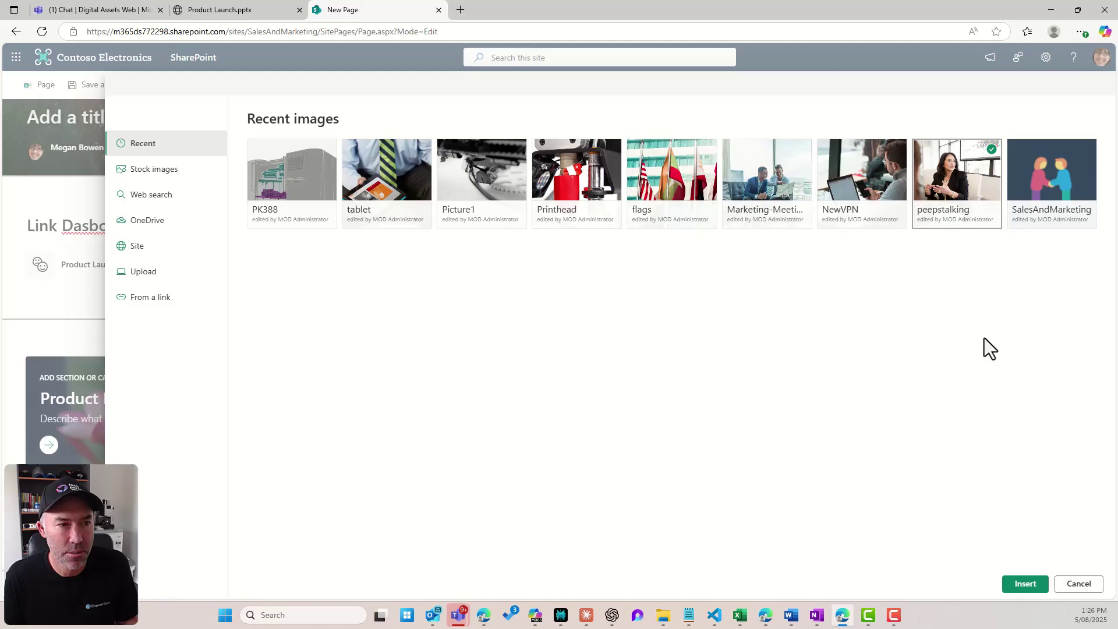
left_click(1025, 584)
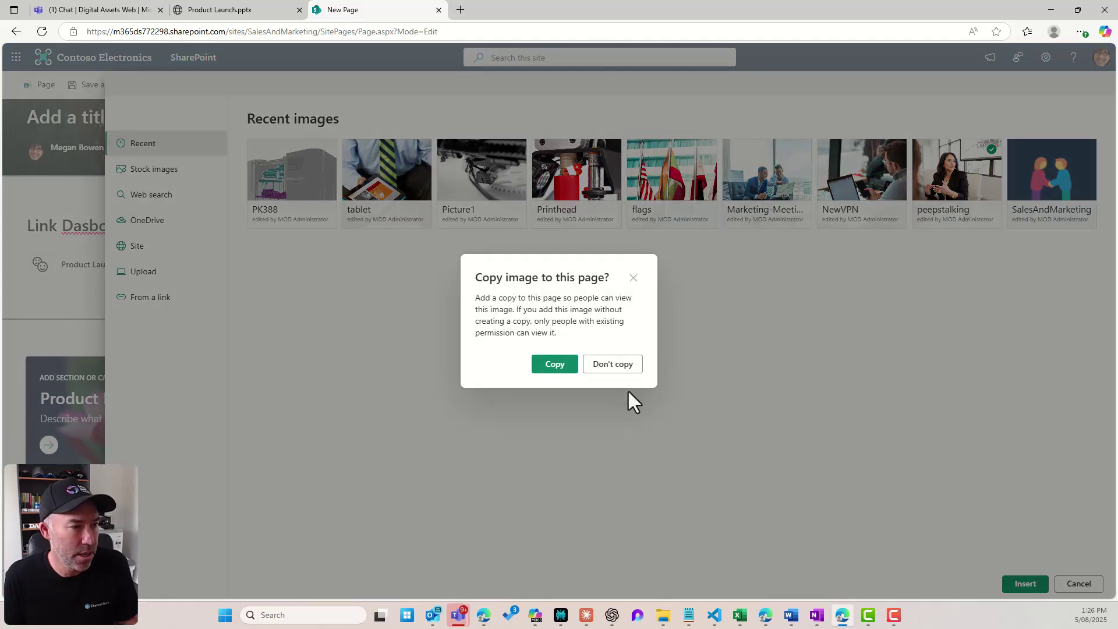
left_click(556, 366)
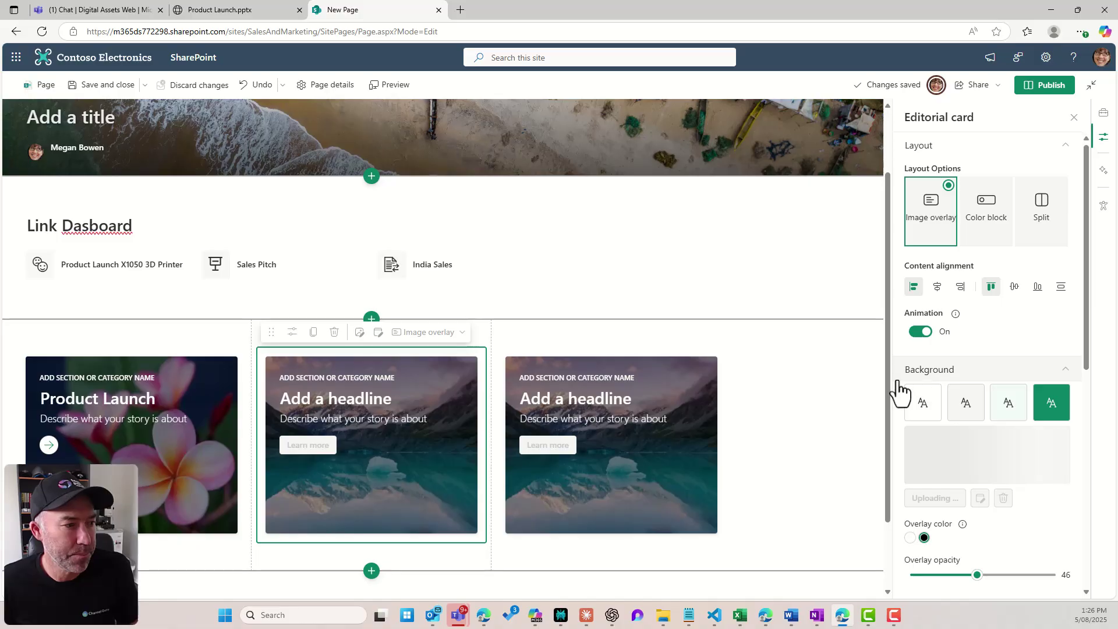
scroll(965, 467, "down", 5)
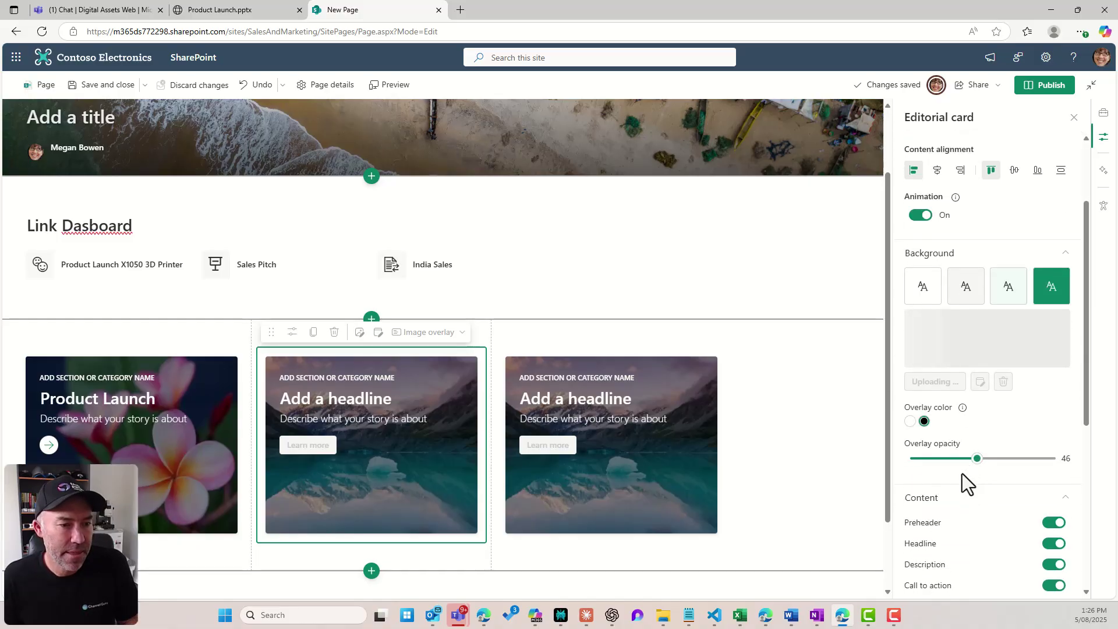
Keep the second card's call to action as a button linked to the pasted SharePoint file
left_click(944, 459)
left_click(949, 489)
left_click(948, 494)
key("ctrl+v")
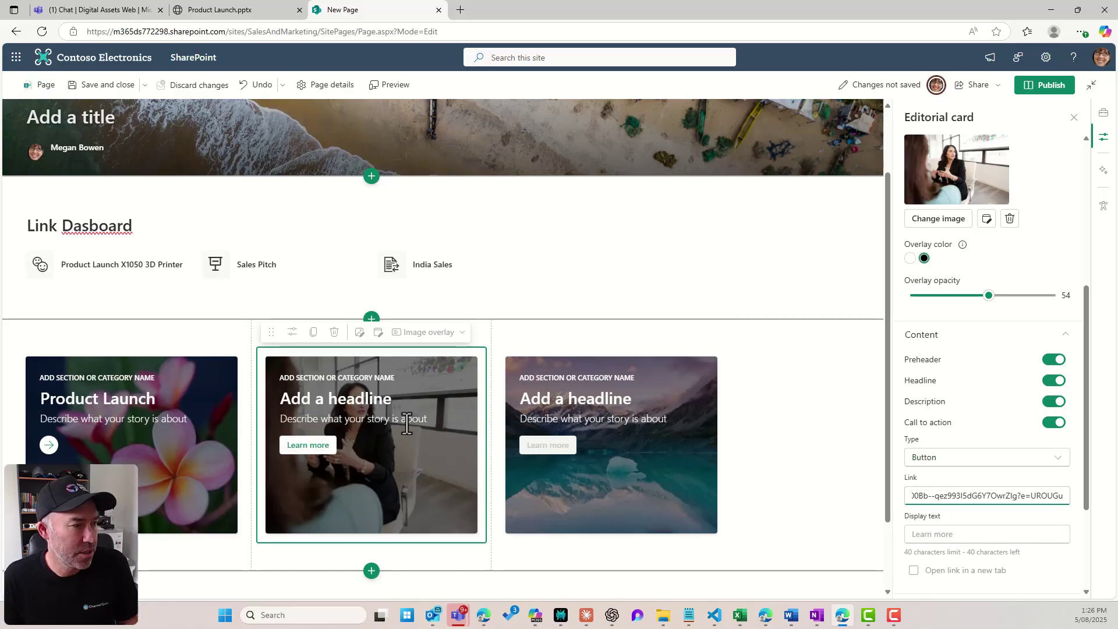
Set the middle card's headline to 'How to conduct meetings'
left_click(369, 400)
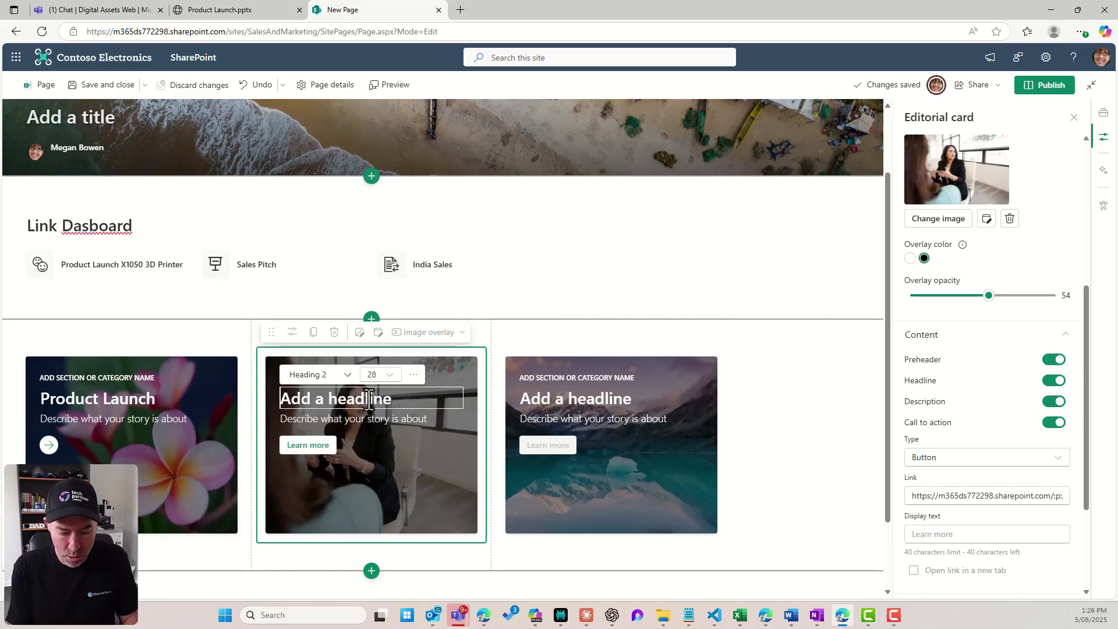
type("How to co")
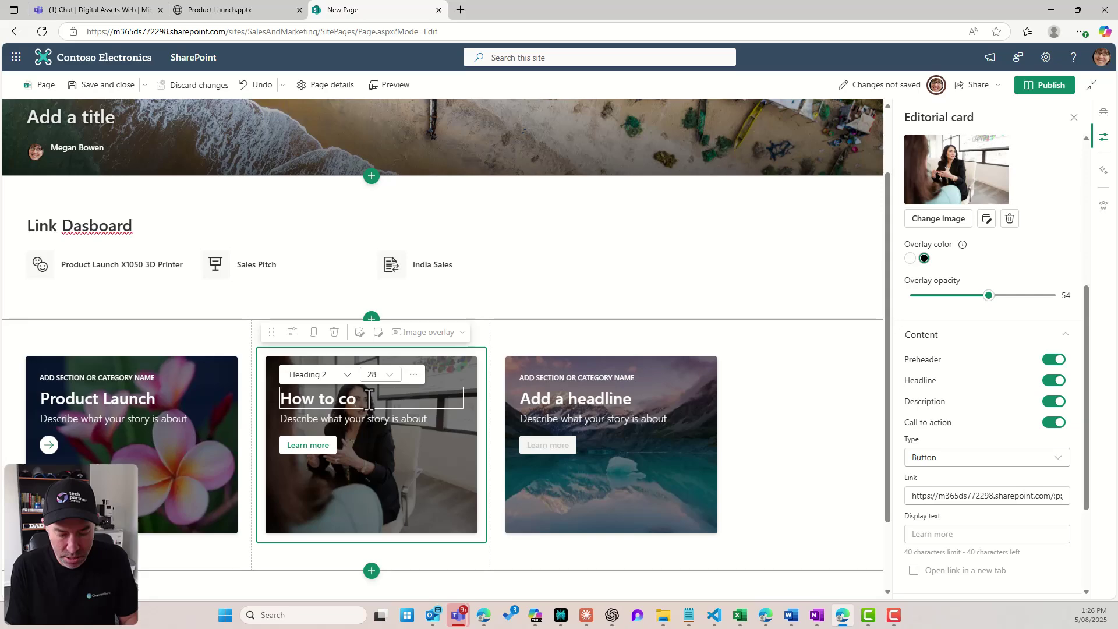
type("nduct meetin")
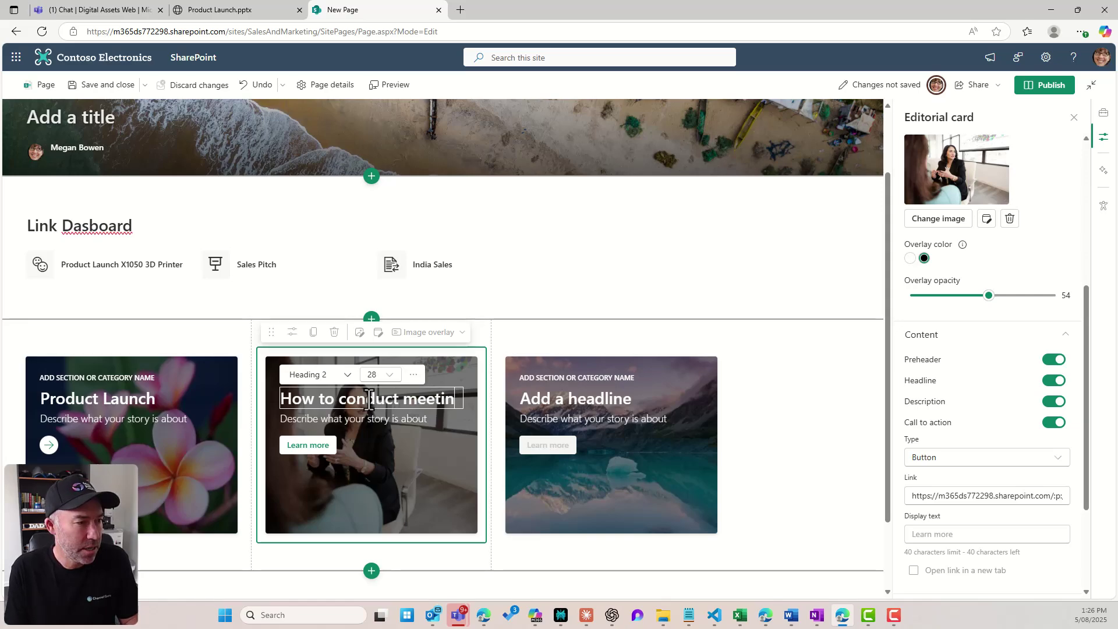
type("gs")
left_click(543, 396)
Set the third card's background to the man-with-cat stock photo
left_click(938, 510)
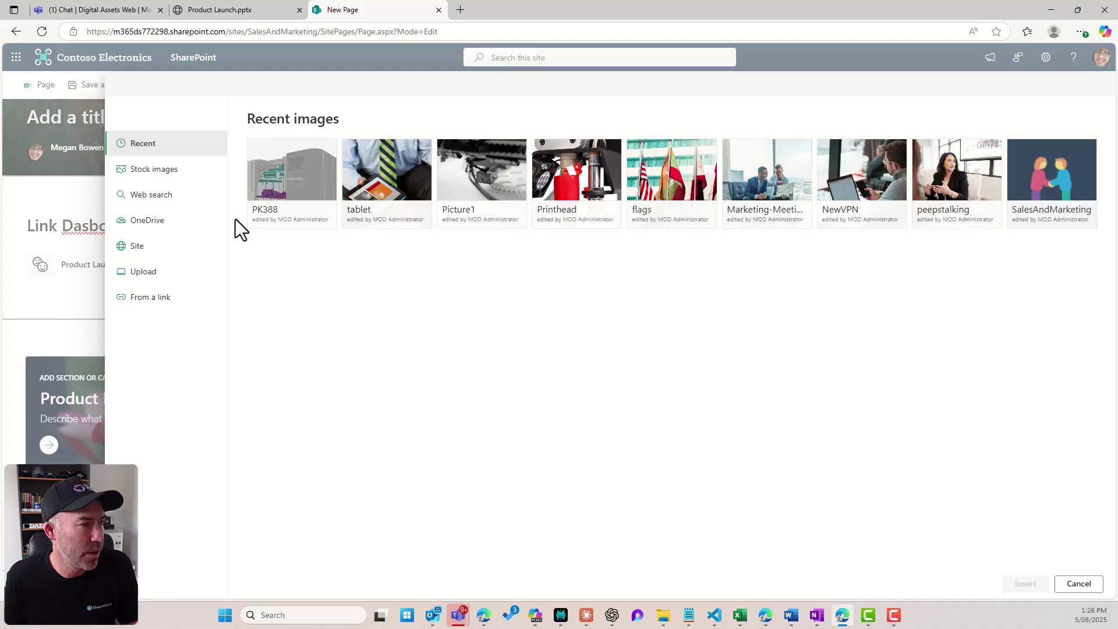
left_click(156, 170)
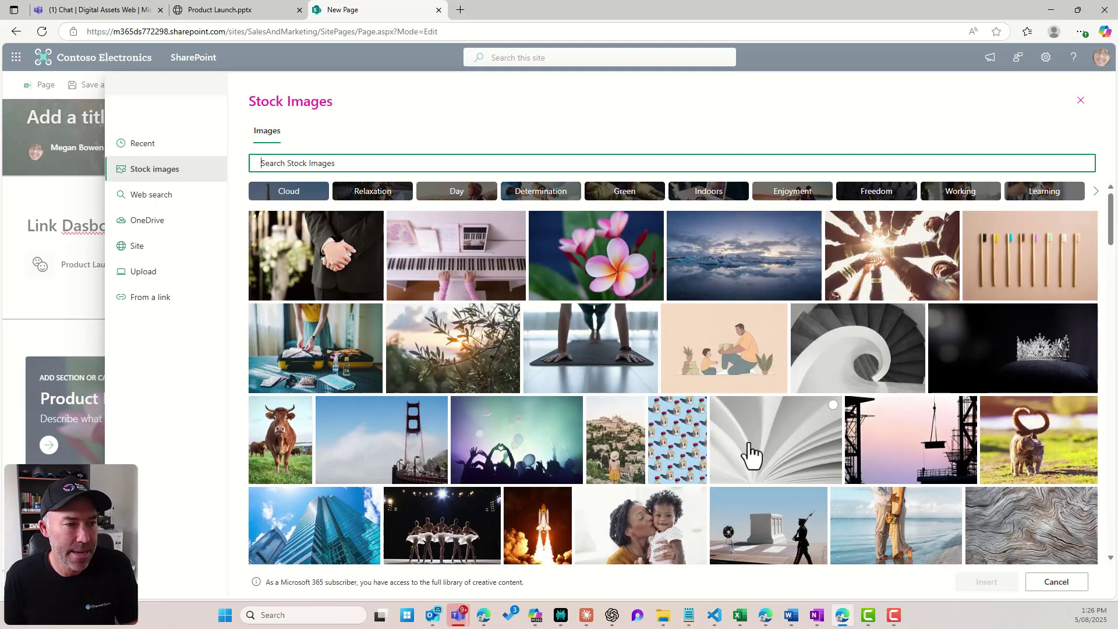
scroll(413, 472, "down", 3)
scroll(414, 471, "down", 4)
left_click(341, 338)
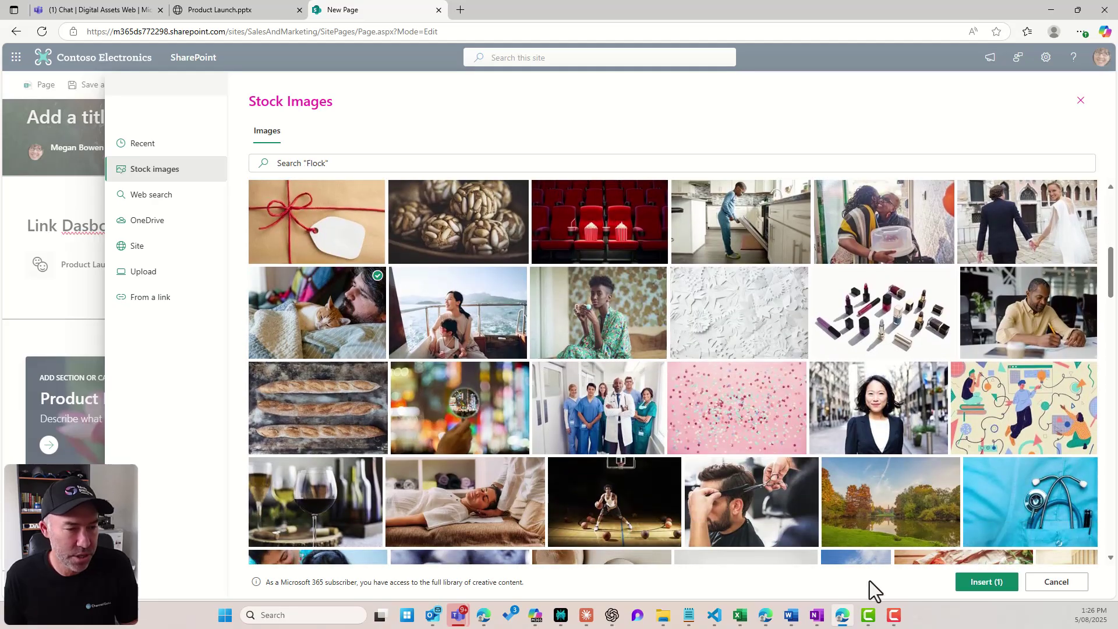
left_click(986, 581)
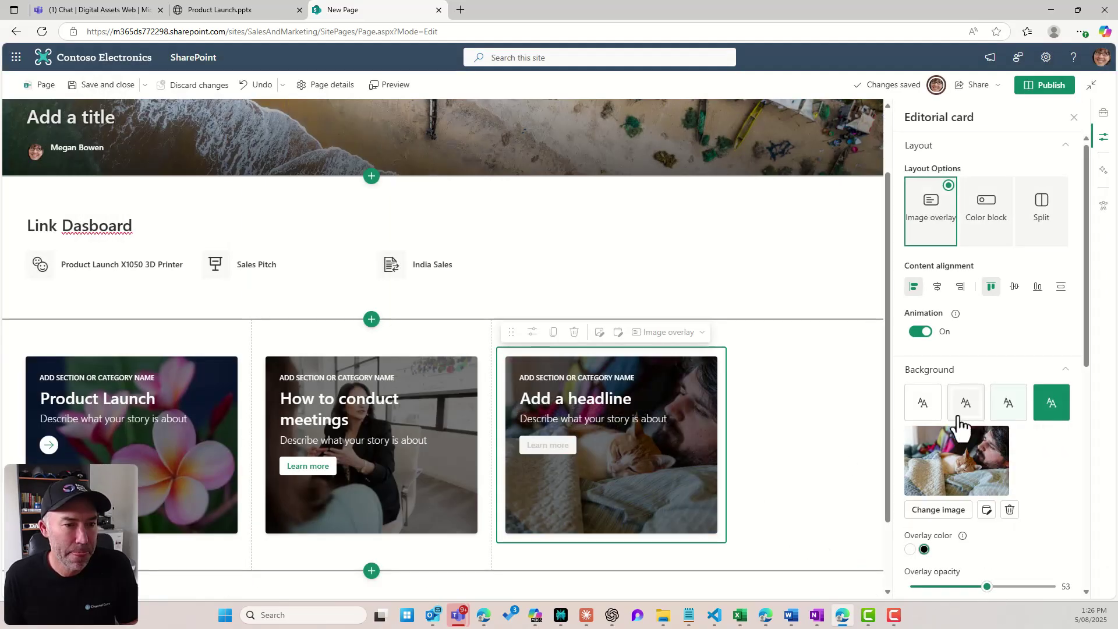
scroll(963, 495, "down", 4)
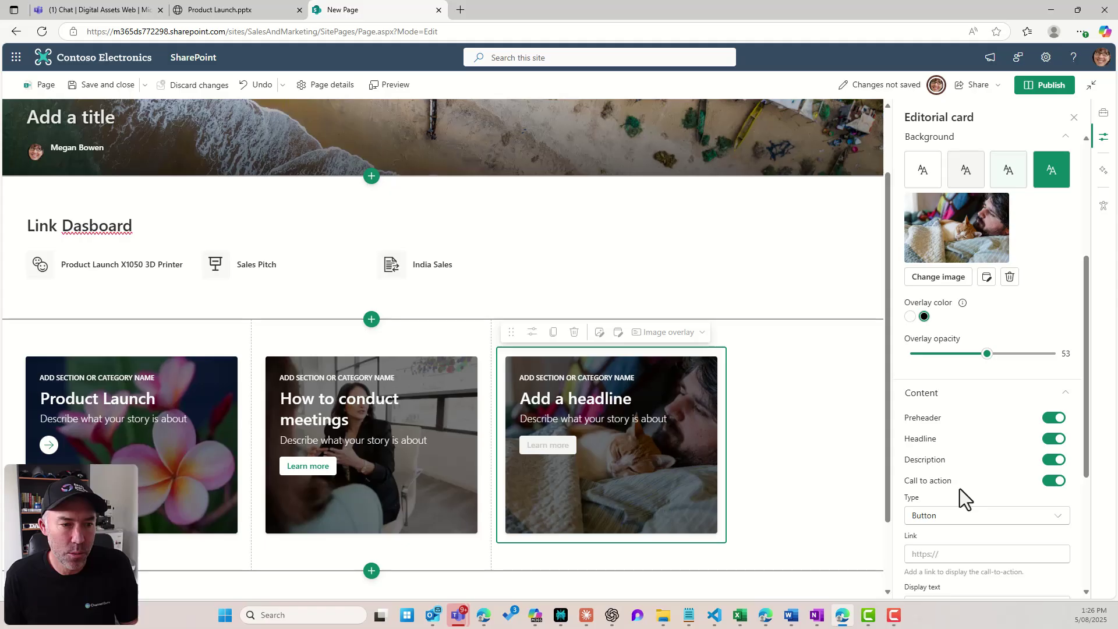
Give the third card an arrow-icon call to action linked to the pasted page and headline 'Benefits'
left_click(949, 520)
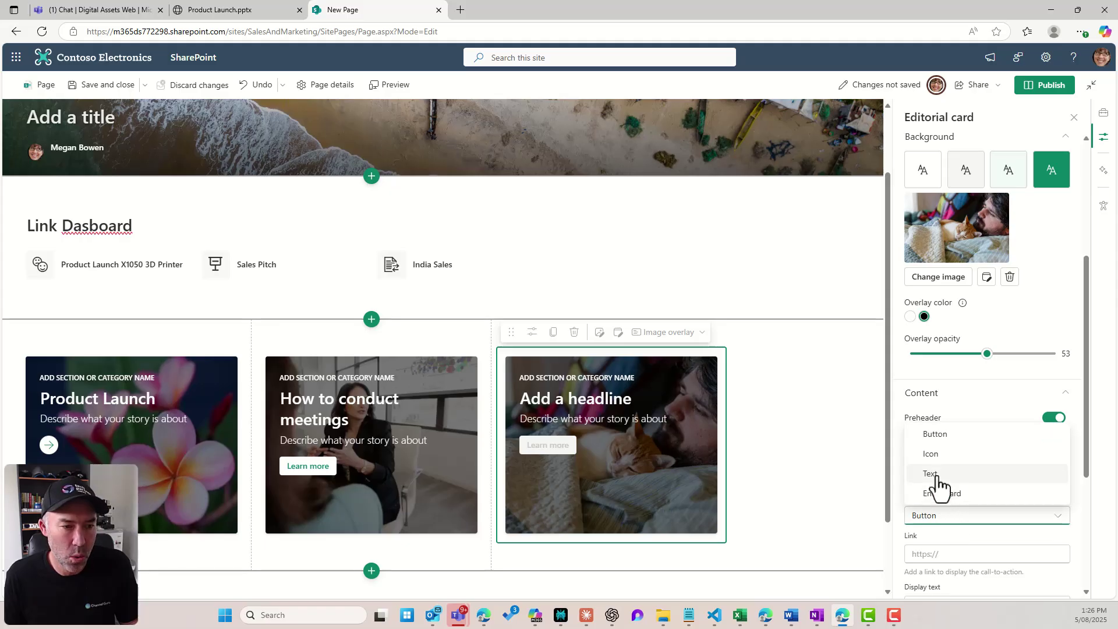
left_click(931, 454)
left_click(942, 553)
key("ctrl+v")
scroll(967, 531, "down", 3)
left_click(584, 401)
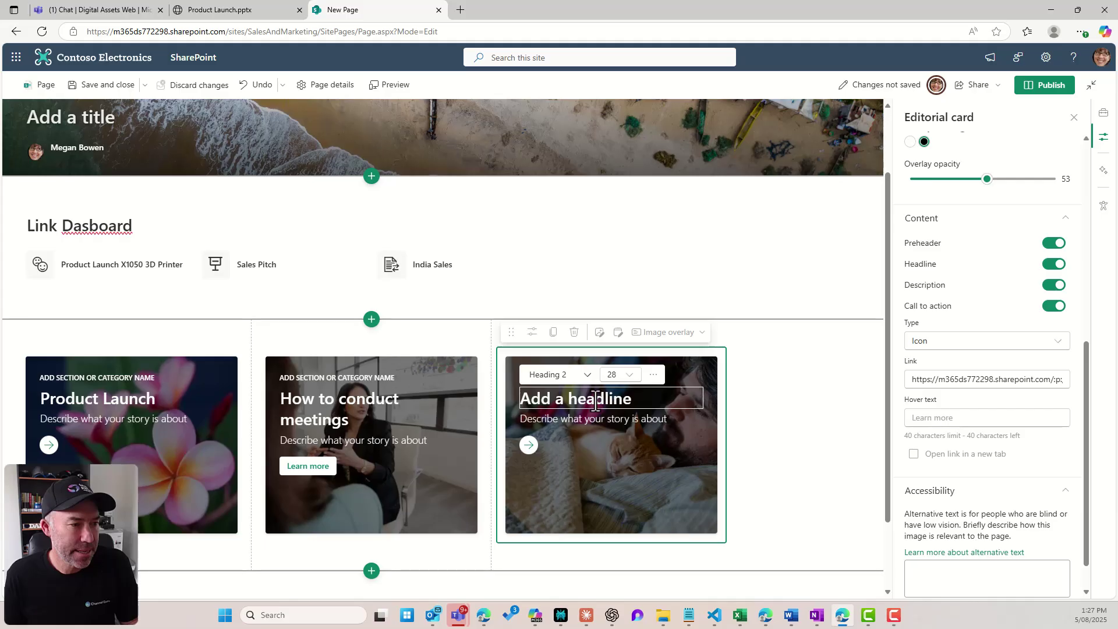
type("Benefits")
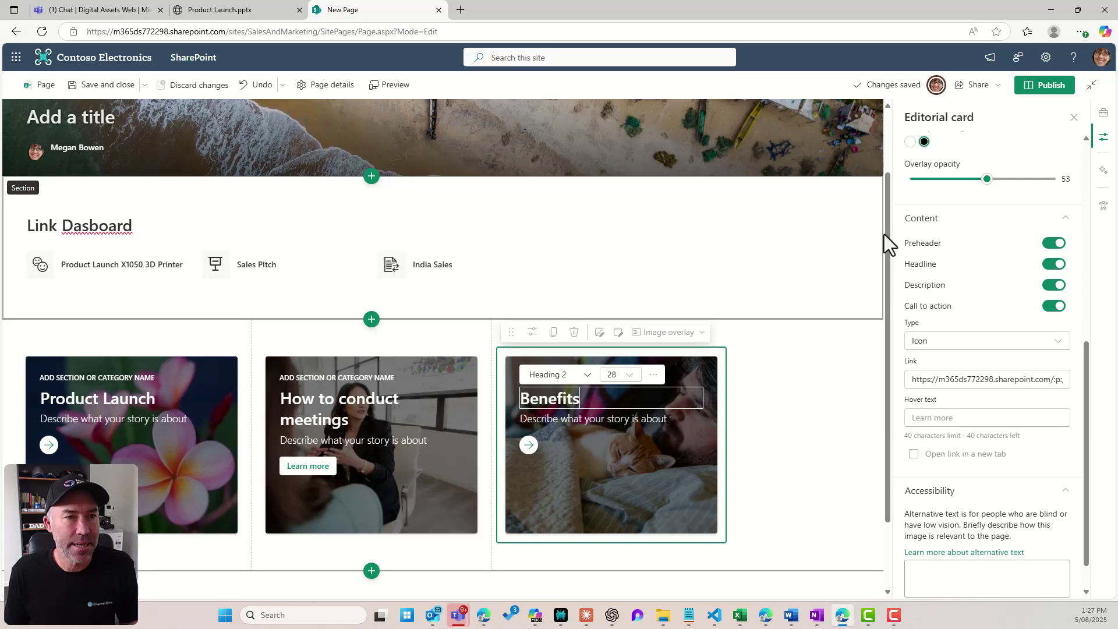
Correct the page title's spelling so it reads 'Teams Link Dashboard Page'
left_click(1037, 89)
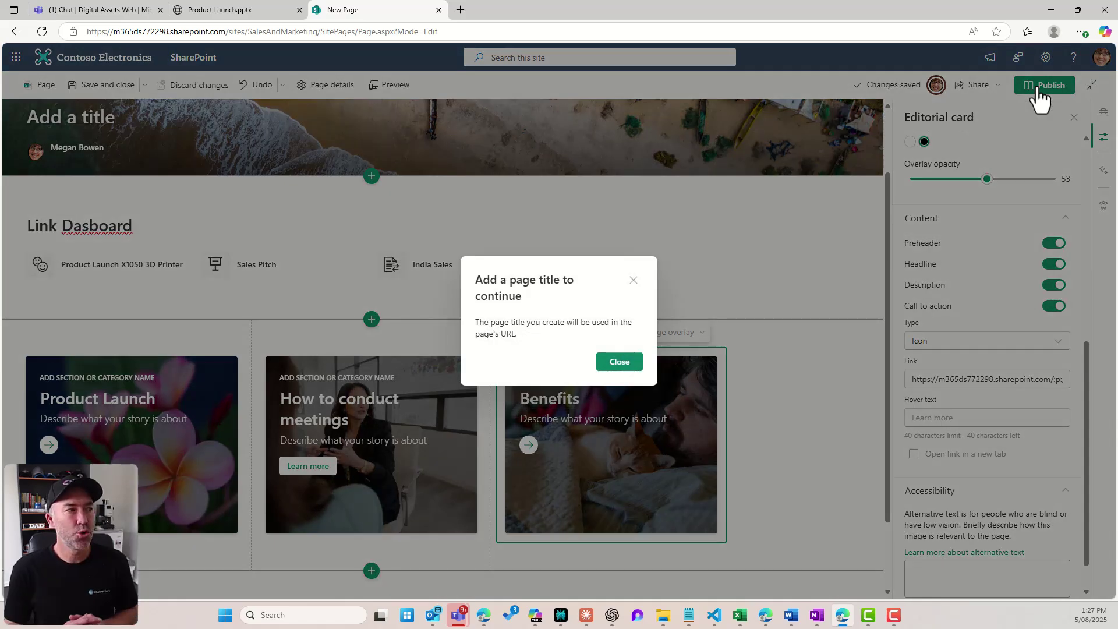
left_click(614, 365)
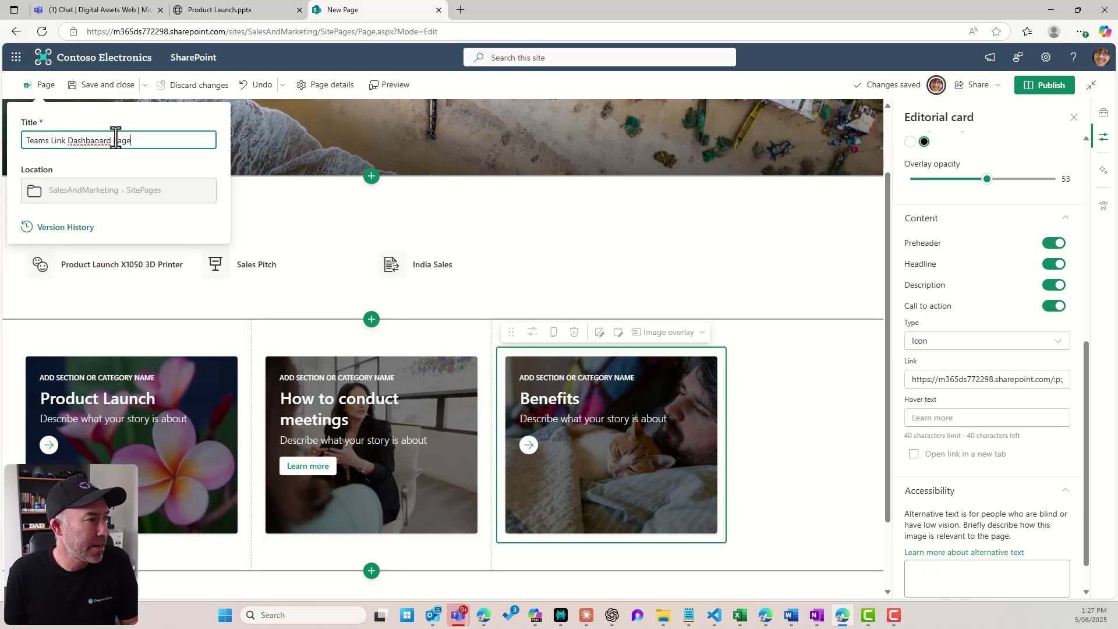
right_click(99, 146)
left_click(100, 144)
key("BackSpace")
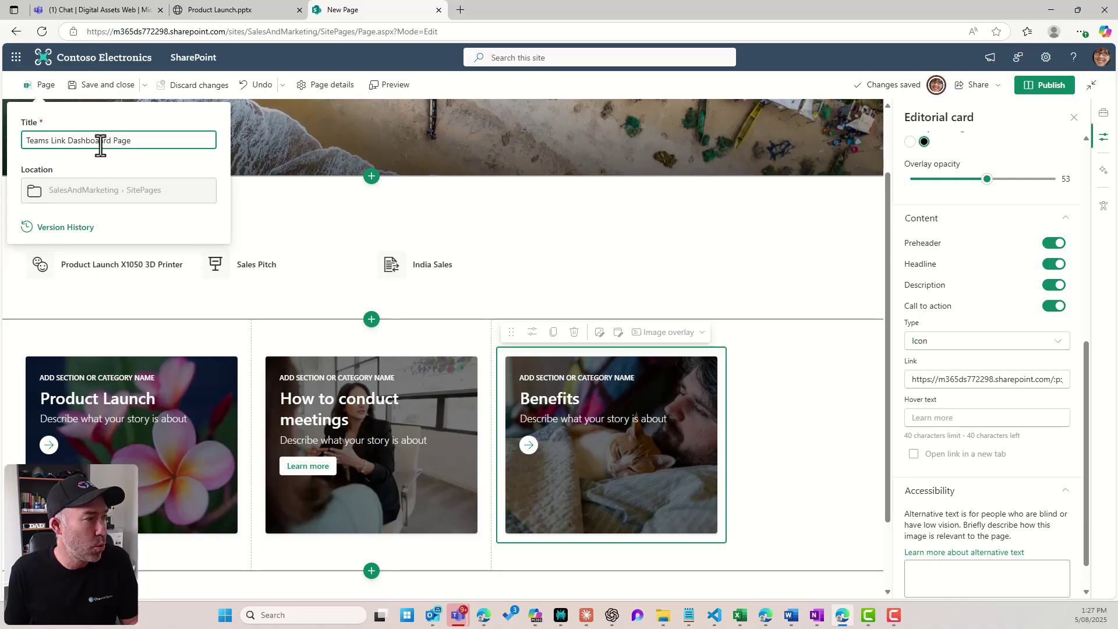
key("BackSpace")
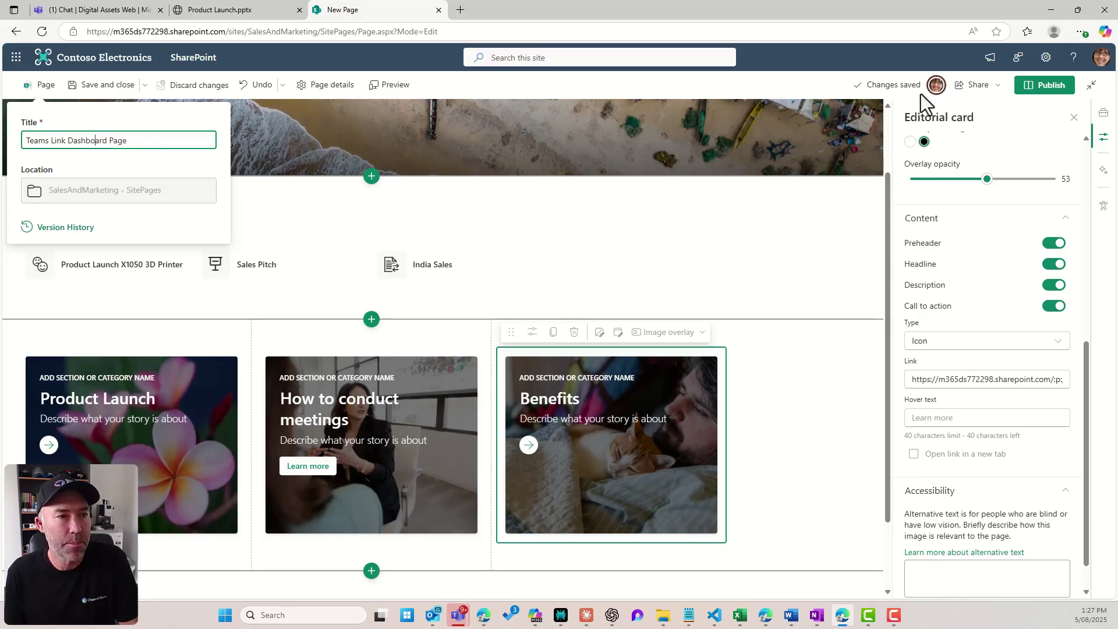
Publish the page, dismiss the sharing suggestions, and return to Teams
left_click(1021, 92)
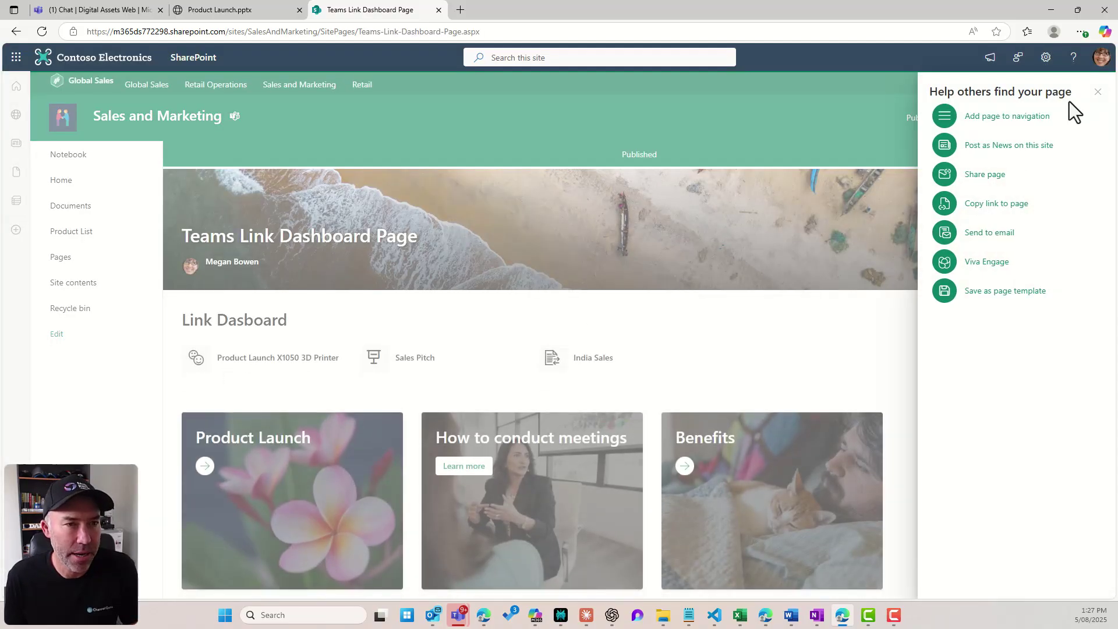
left_click(1097, 93)
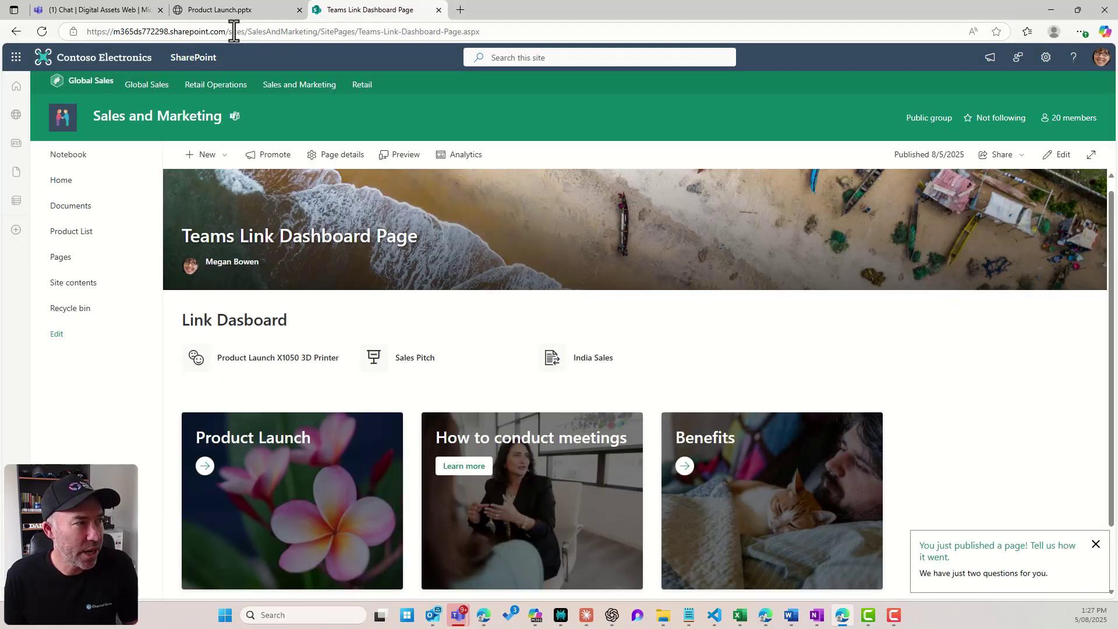
left_click(120, 10)
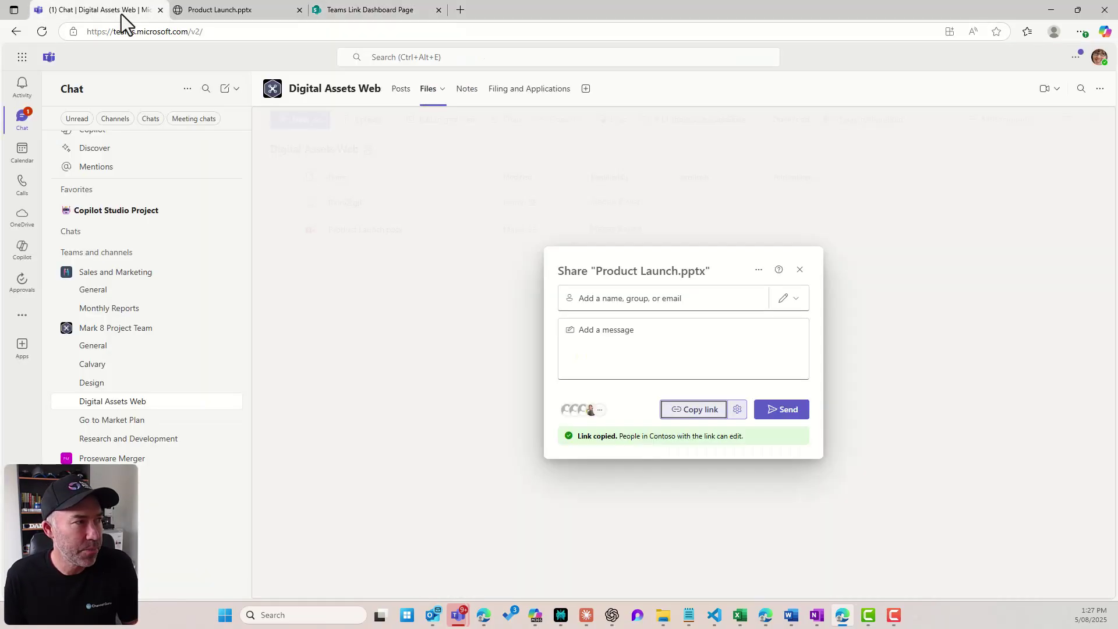
Set up a General channel SharePoint tab for Teams Link Dashboard Page without posting to the channel
left_click(800, 270)
left_click(115, 291)
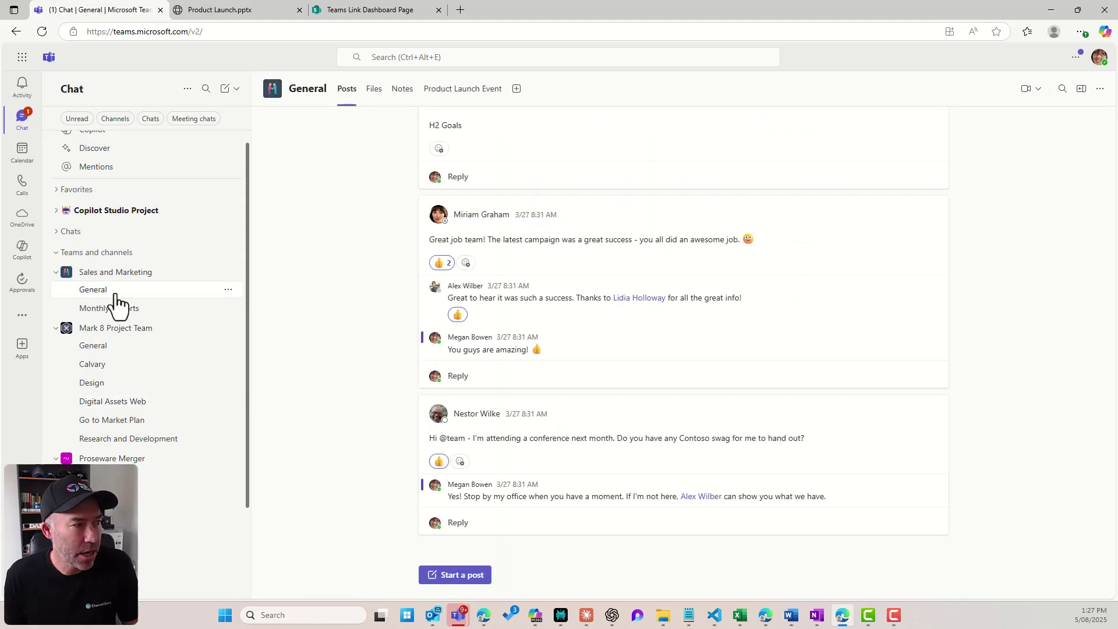
left_click(516, 89)
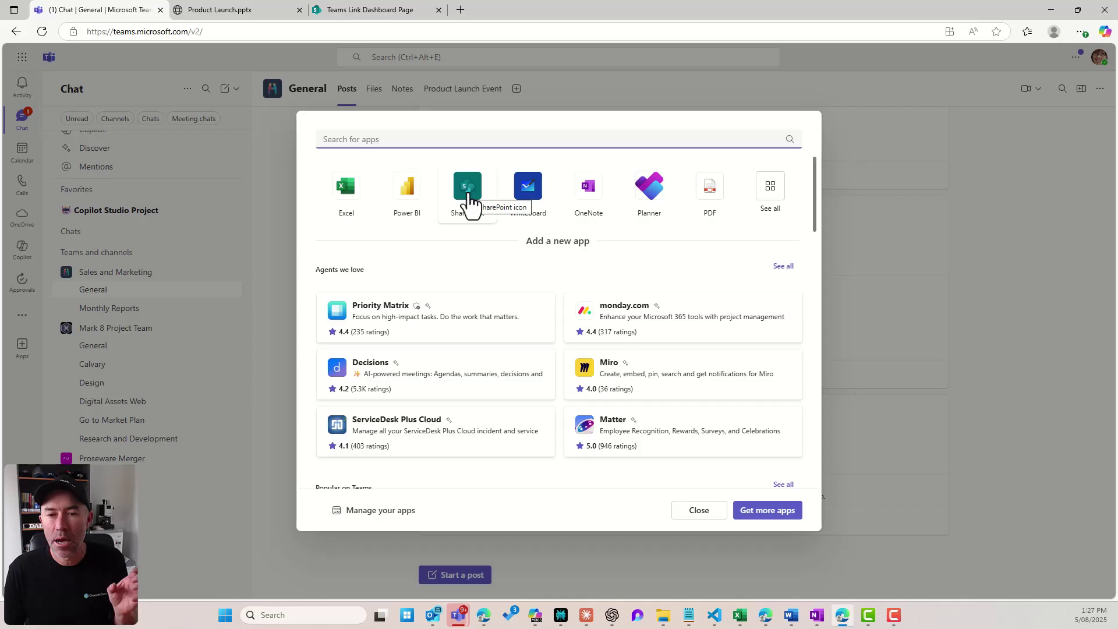
left_click(470, 188)
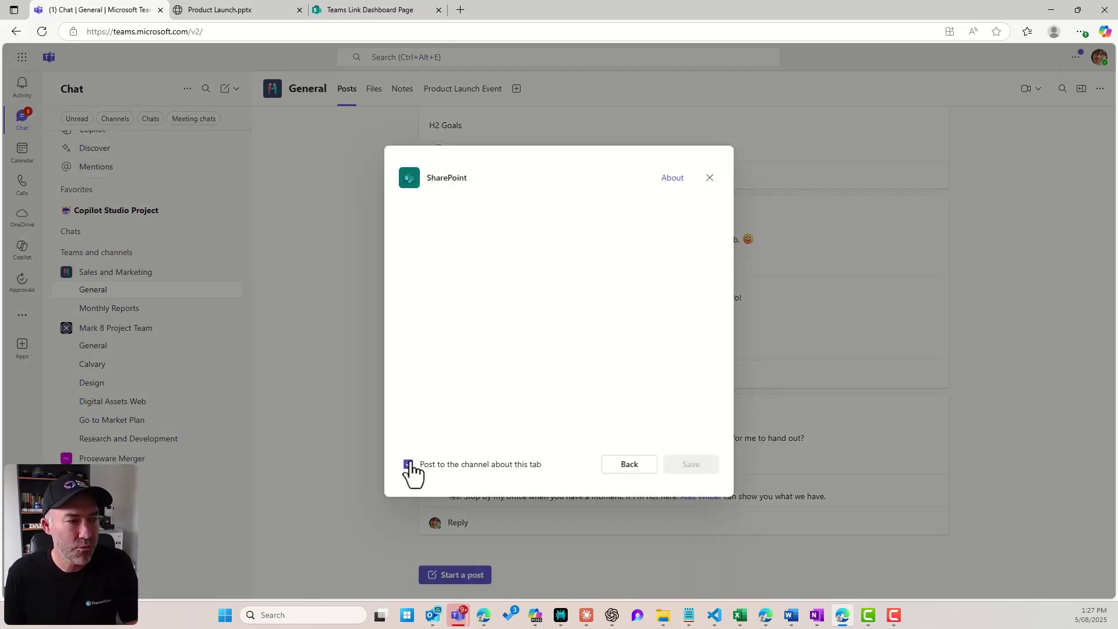
left_click(408, 464)
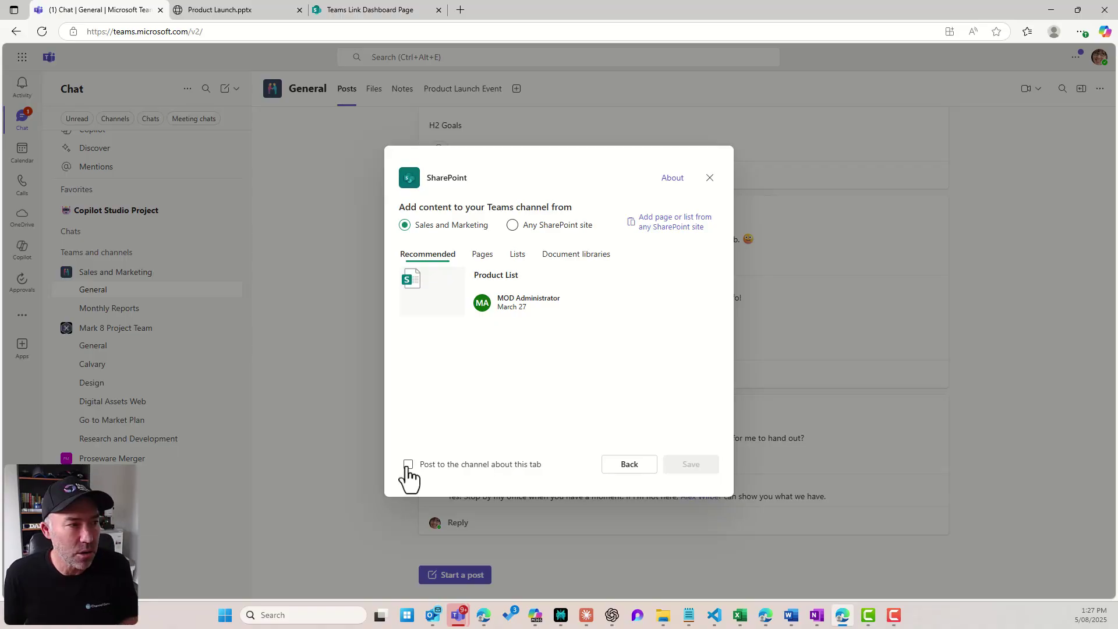
left_click(492, 261)
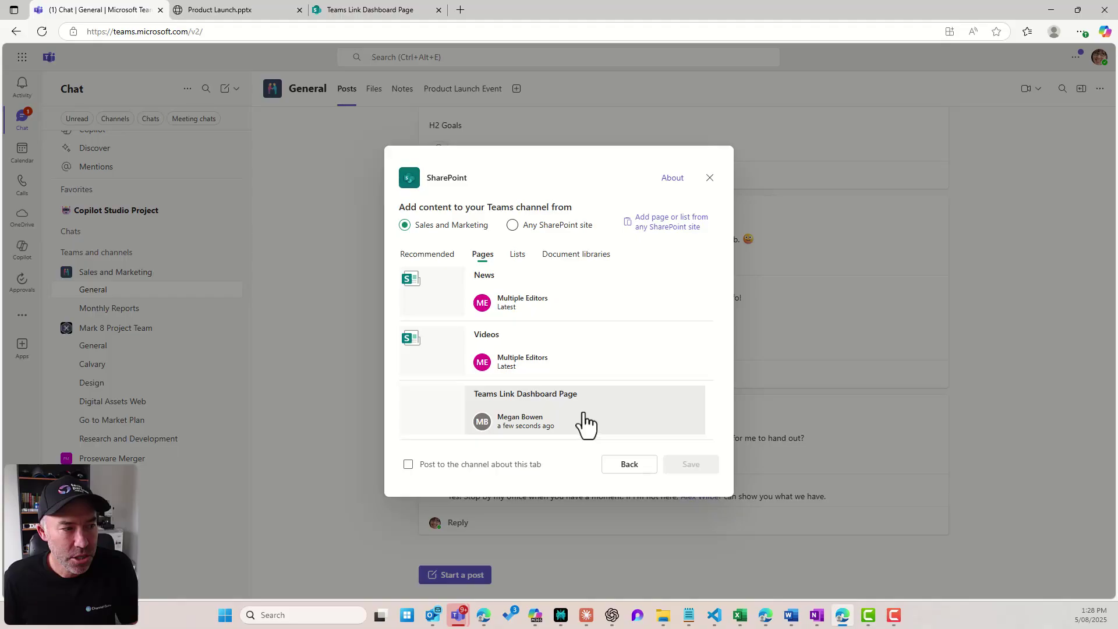
left_click(567, 422)
Save the SharePoint tab so Teams Link Dashboard Page loads in the General channel
left_click(692, 464)
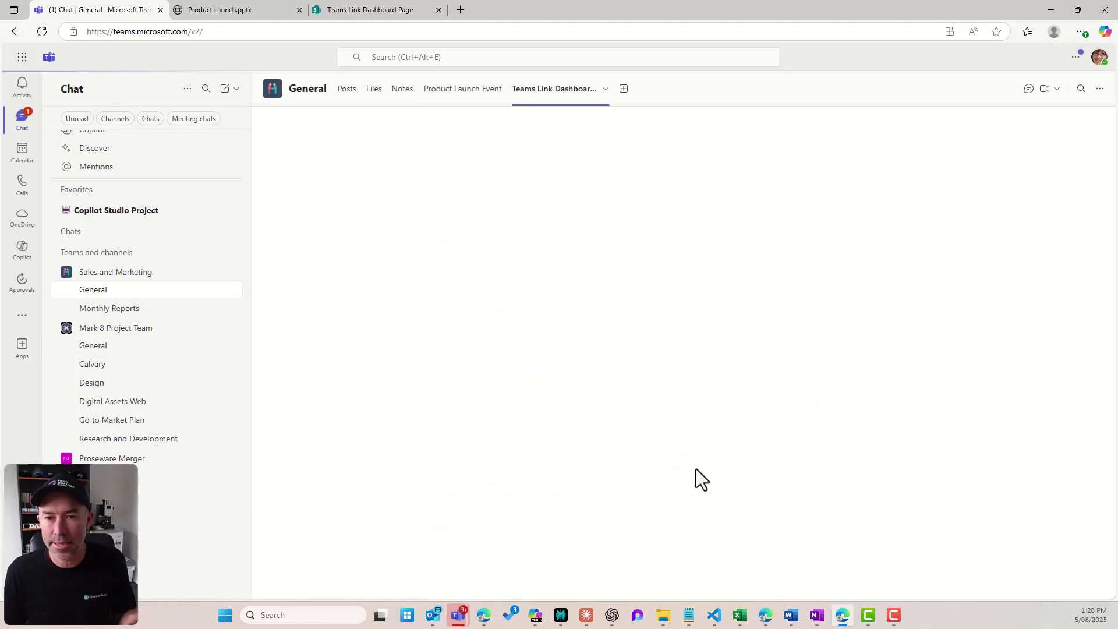